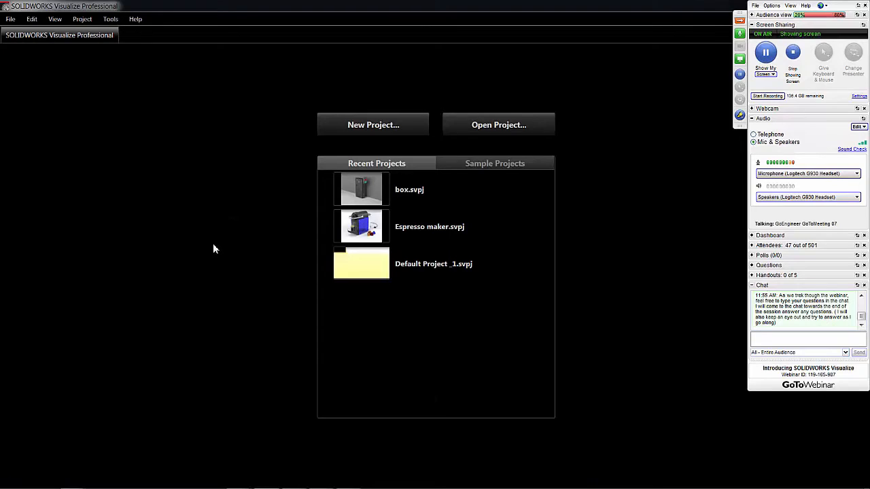
# - Create a new project and import the rings model from the Diamond ring folder with automatic part grouping and file monitoring
pyautogui.click(374, 125)
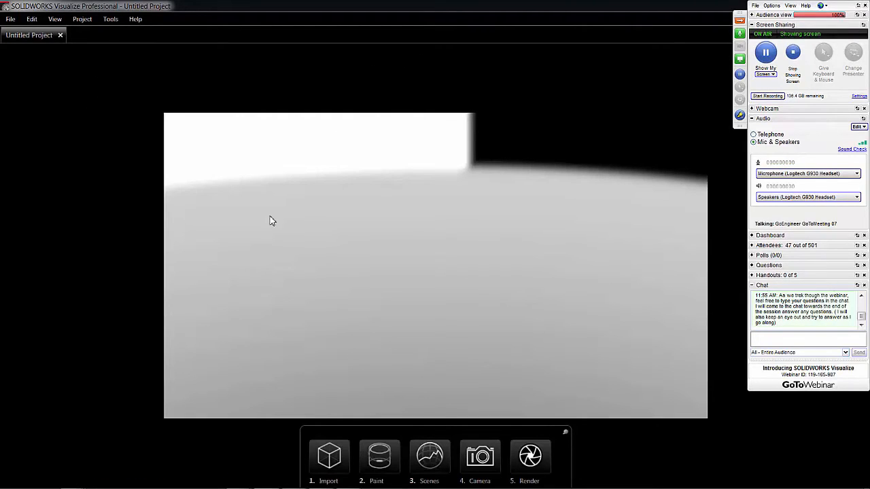
pyautogui.click(327, 460)
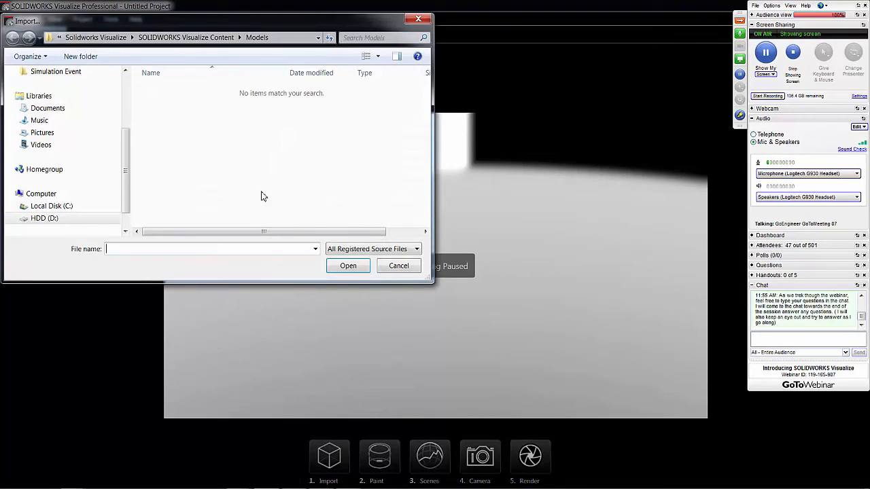
pyautogui.moveTo(126, 132); pyautogui.dragTo(124, 74)
pyautogui.click(42, 124)
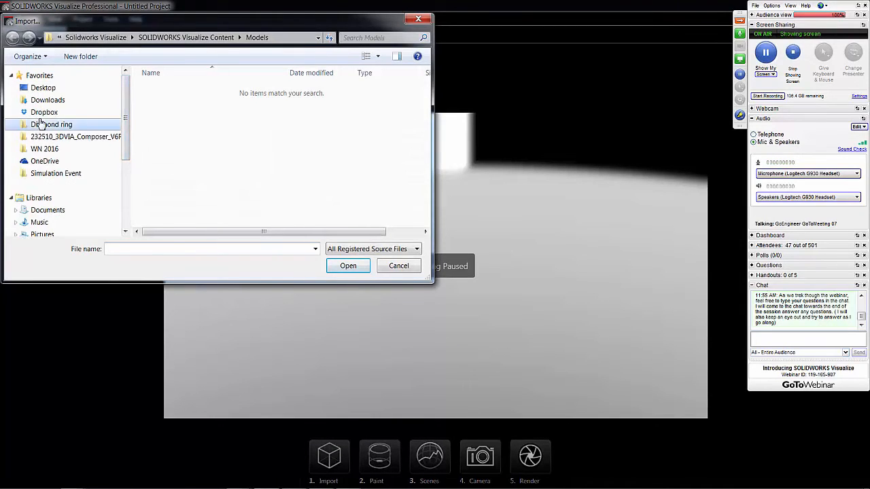
pyautogui.click(250, 115)
pyautogui.doubleClick(250, 115)
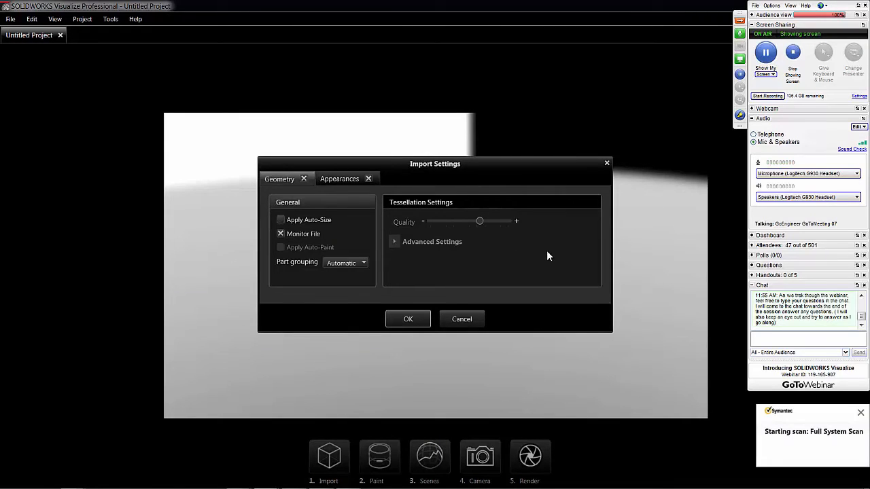
pyautogui.click(861, 412)
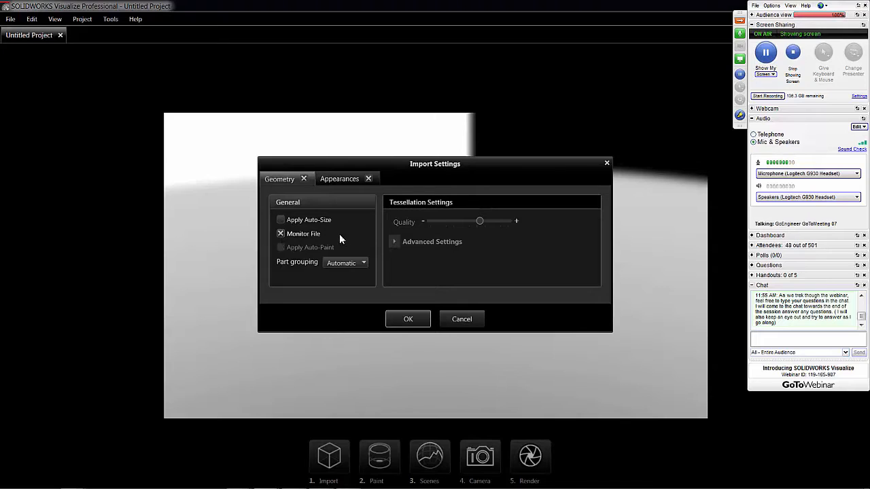
pyautogui.click(410, 318)
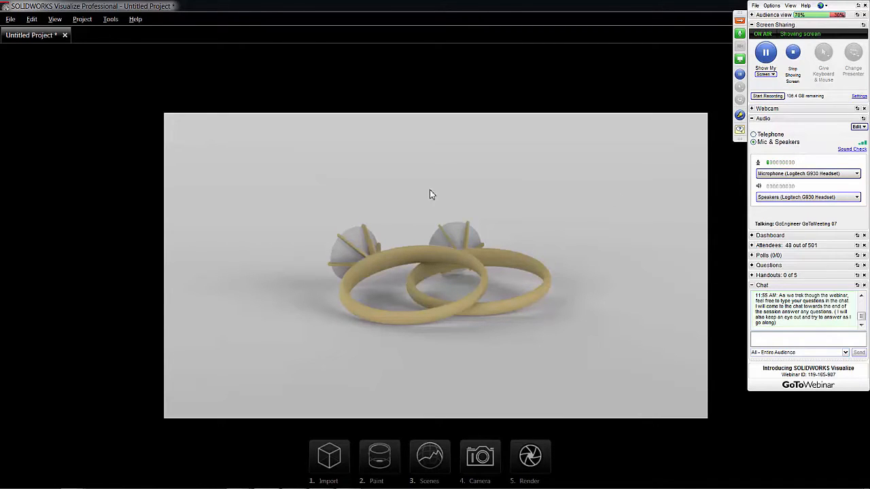
# - Frame both rings in a closer camera view from slightly above, with the two stones facing the front
pyautogui.moveTo(431, 192); pyautogui.dragTo(551, 192)
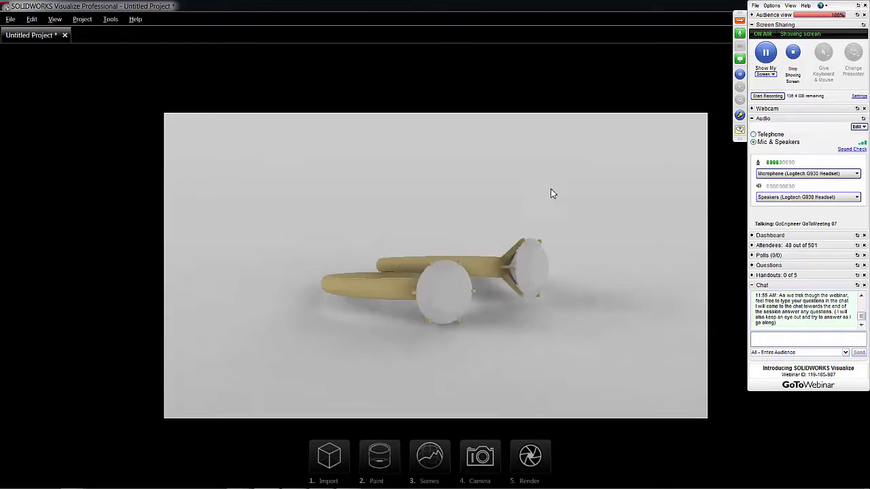
pyautogui.moveTo(459, 190); pyautogui.dragTo(549, 323)
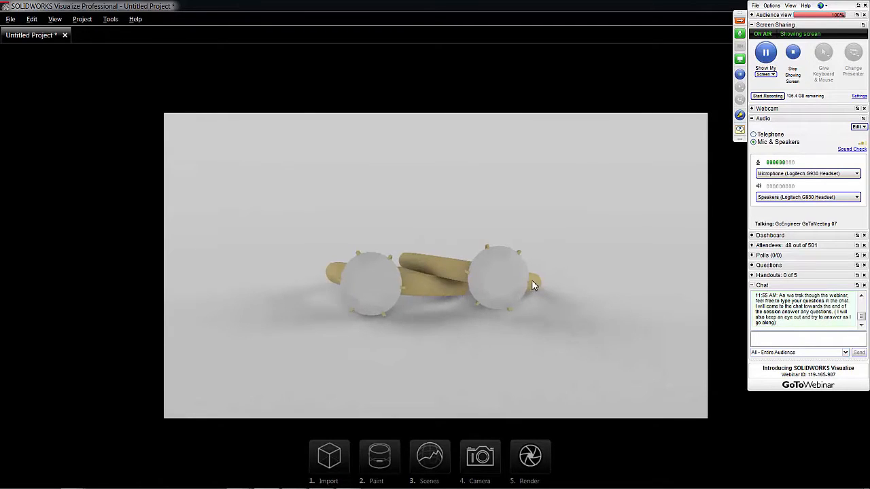
pyautogui.scroll(6, 534, 281)
pyautogui.moveTo(473, 303); pyautogui.dragTo(491, 270)
pyautogui.scroll(-3, 499, 317)
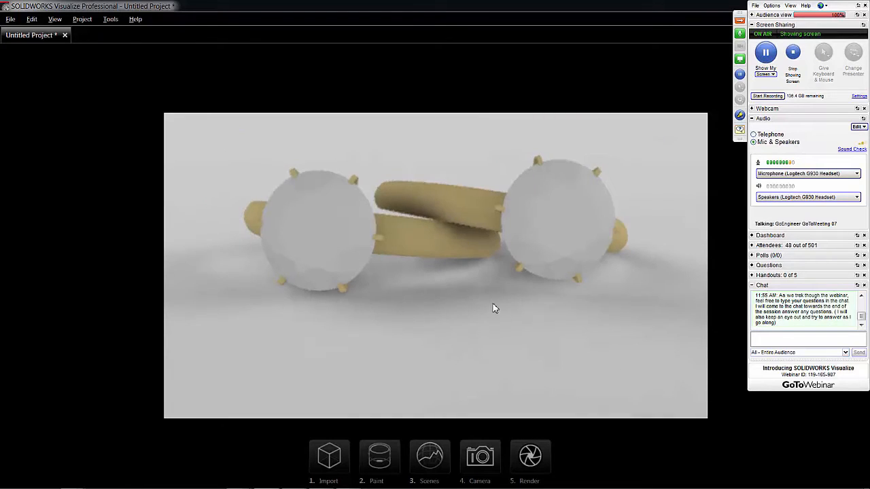
pyautogui.moveTo(478, 338); pyautogui.dragTo(474, 365)
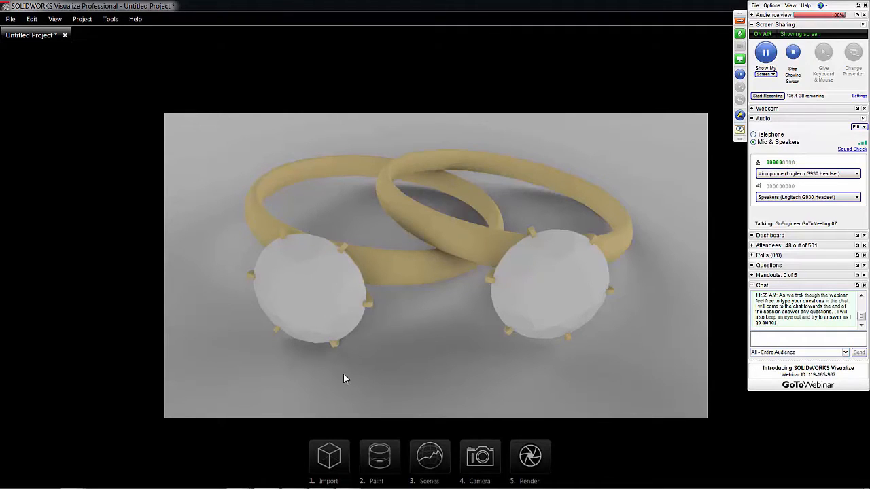
# - Switch to SOLIDWORKS to view the source rings assembly, and return to SOLIDWORKS Visualize
pyautogui.click(294, 483)
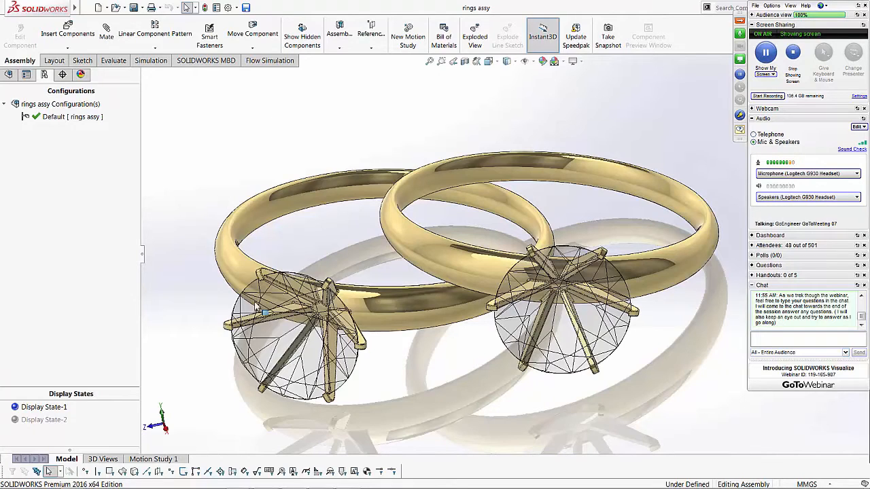
pyautogui.moveTo(309, 487)
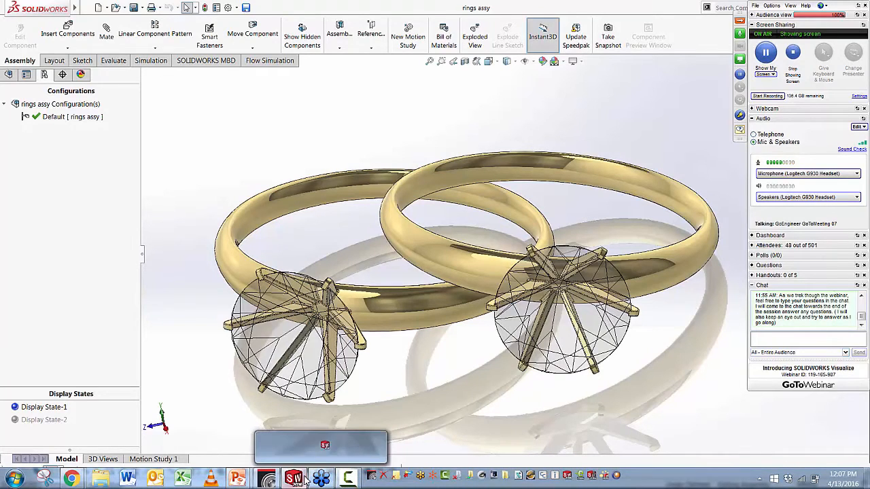
pyautogui.click(271, 480)
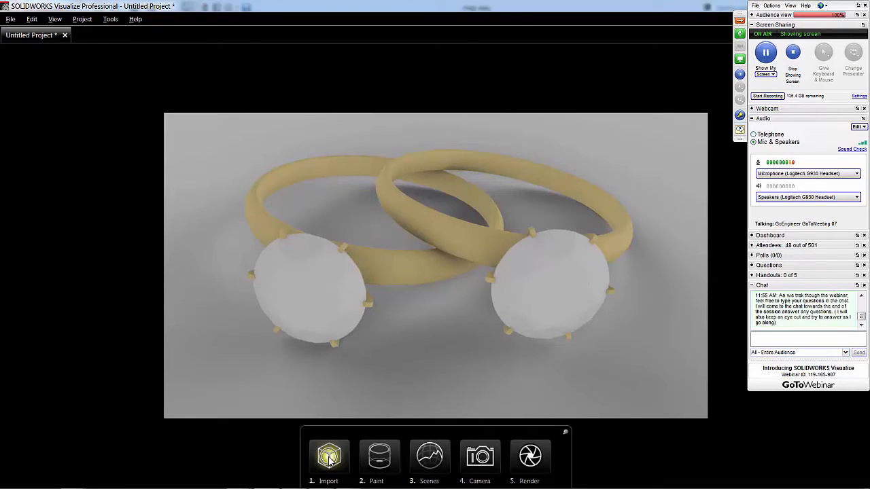
# - Open the Appearances Library and display the Automotive category of the local library
pyautogui.click(380, 453)
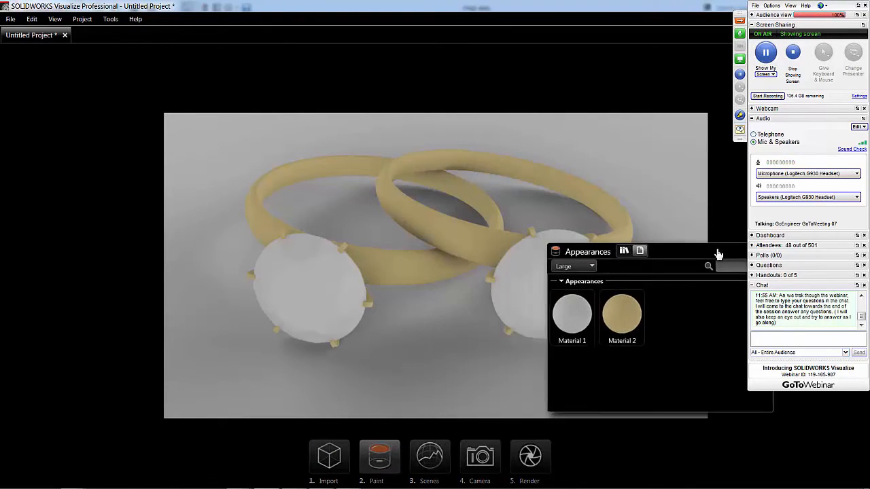
pyautogui.moveTo(718, 254); pyautogui.dragTo(640, 301)
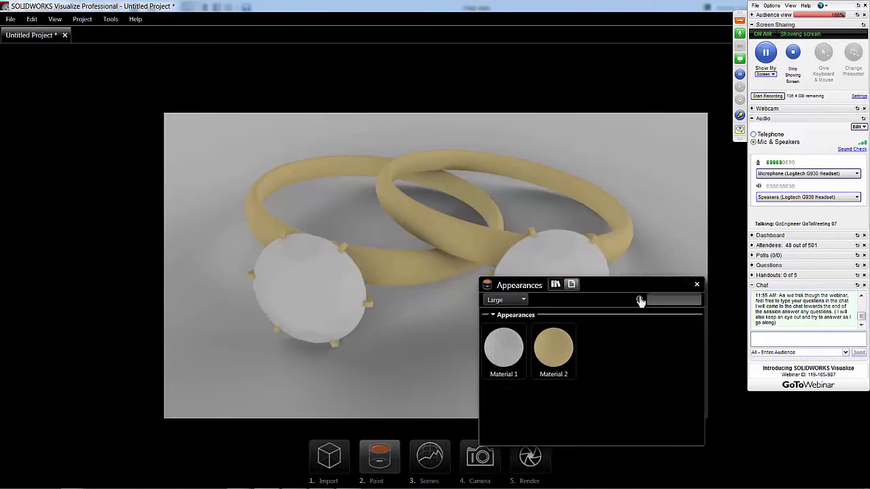
pyautogui.click(563, 299)
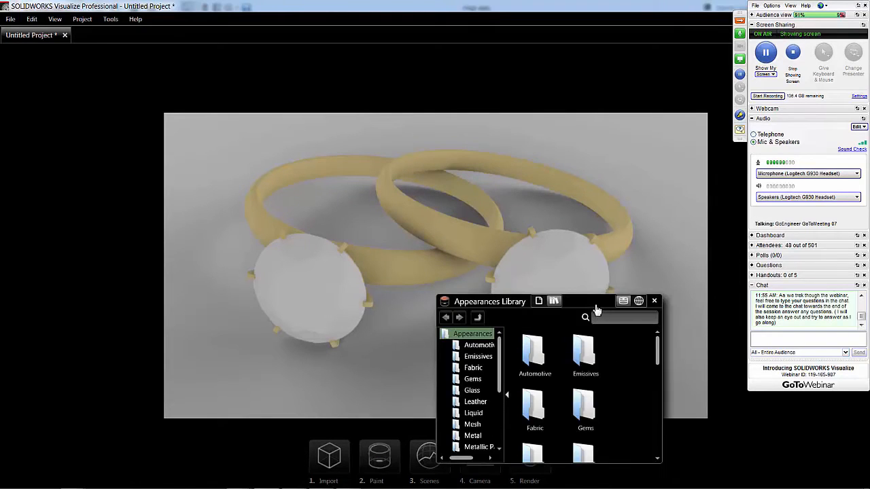
pyautogui.moveTo(597, 306); pyautogui.dragTo(601, 288)
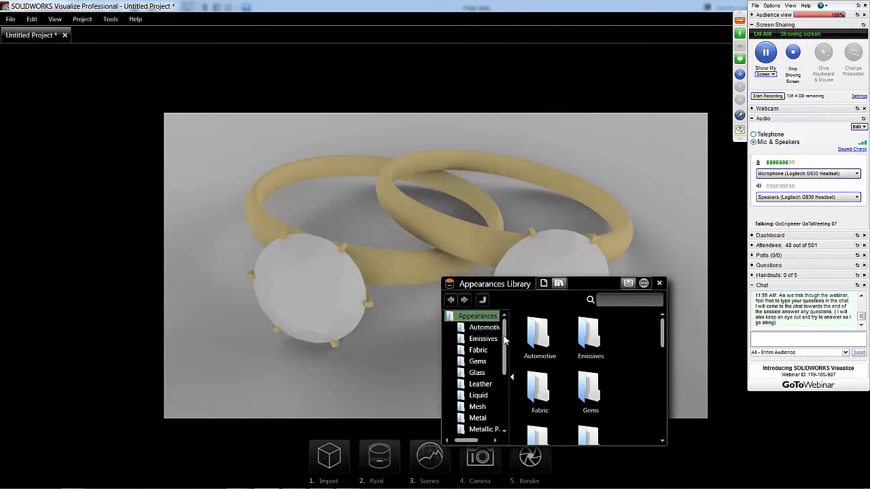
pyautogui.moveTo(506, 333); pyautogui.dragTo(515, 390)
pyautogui.scroll(4, 484, 346)
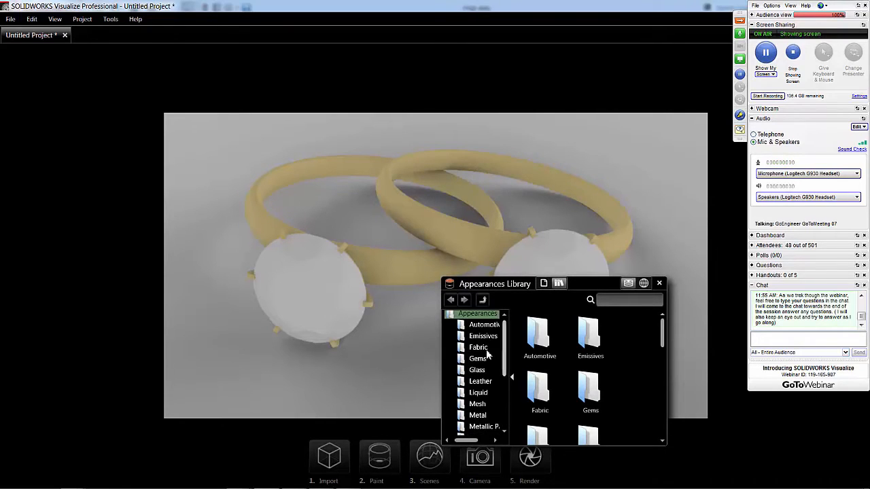
pyautogui.click(481, 325)
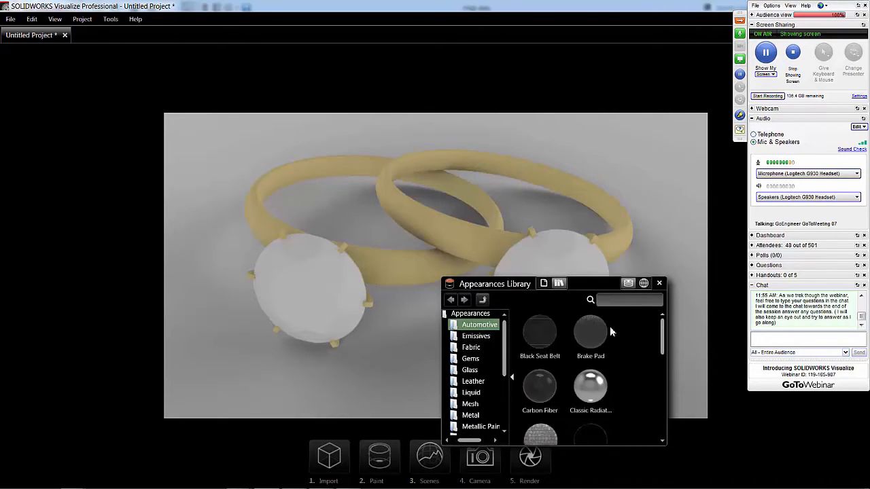
# - Try to apply the Grey Seat Belt appearance from the cloud library's Automotive category to a ring band, and cancel its download
pyautogui.click(644, 284)
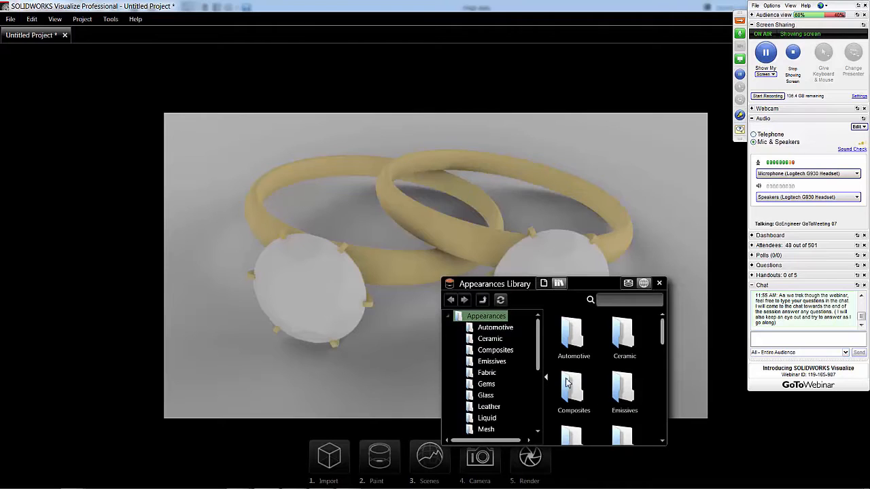
pyautogui.doubleClick(573, 333)
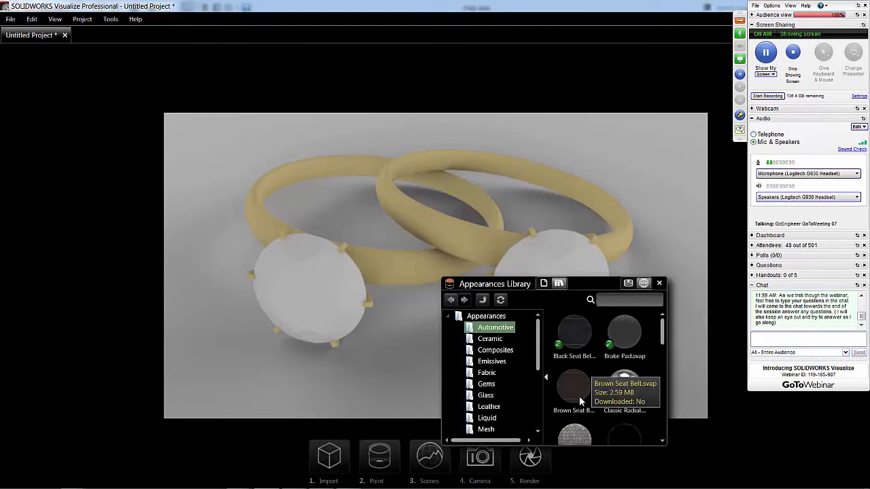
pyautogui.moveTo(663, 329); pyautogui.dragTo(660, 357)
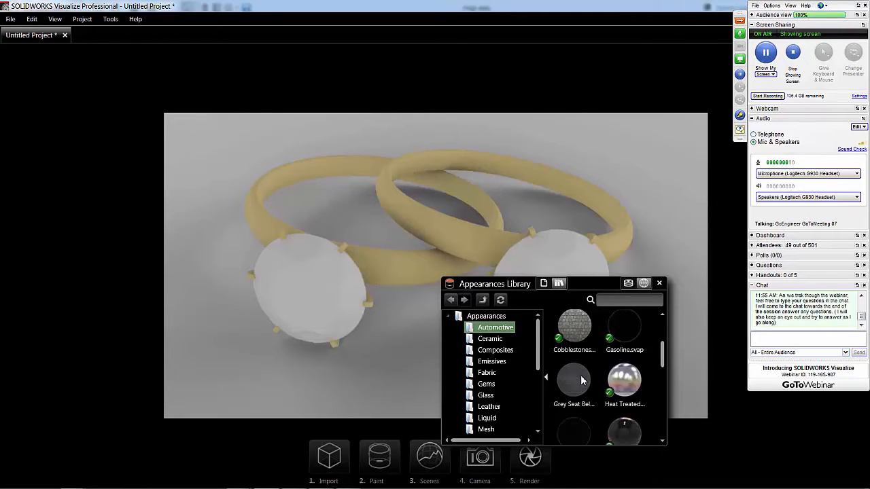
pyautogui.moveTo(580, 380); pyautogui.dragTo(458, 235)
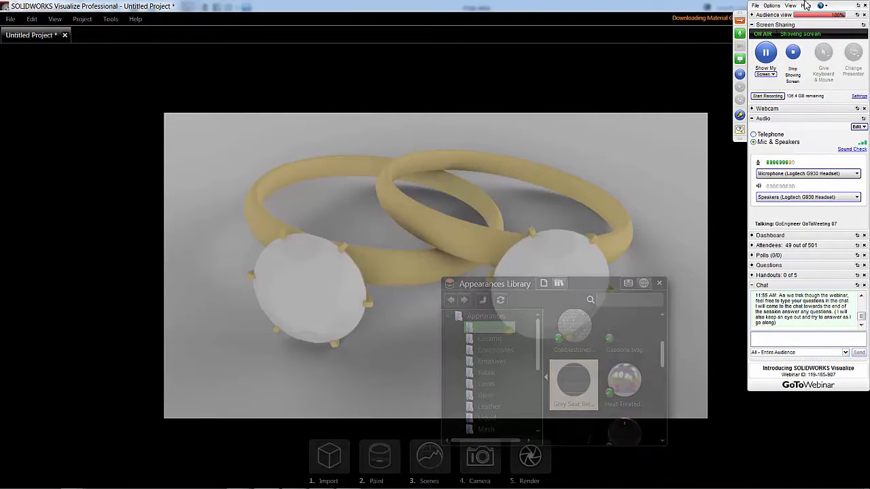
pyautogui.click(739, 23)
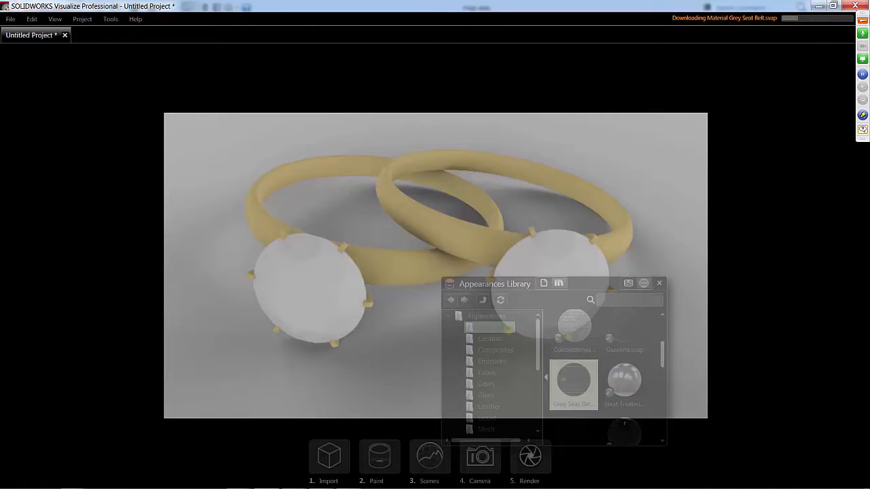
pyautogui.moveTo(863, 13); pyautogui.dragTo(863, 78)
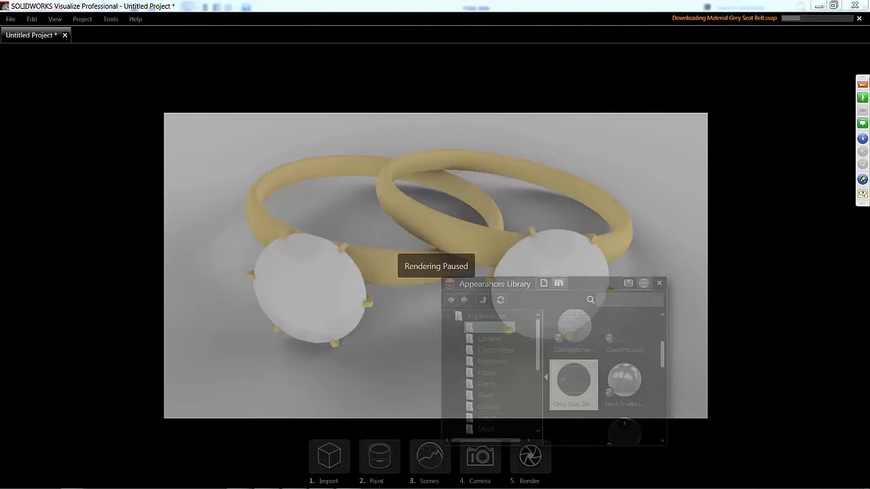
pyautogui.click(859, 18)
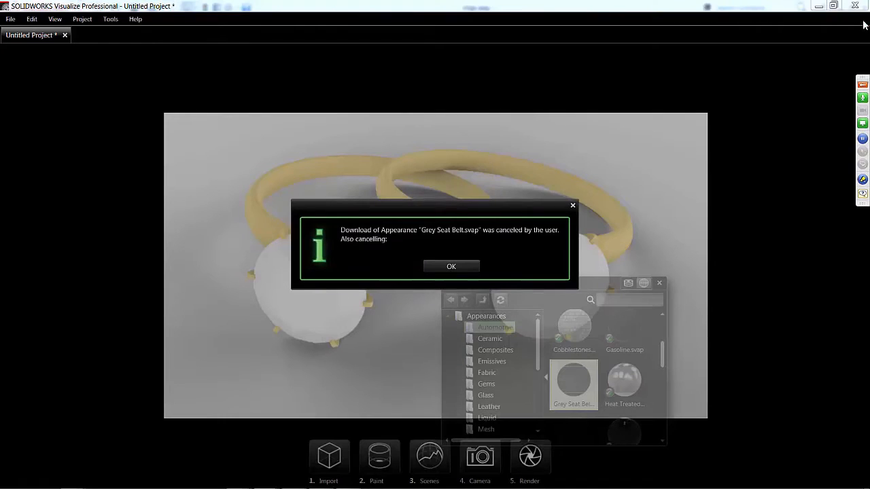
pyautogui.click(464, 267)
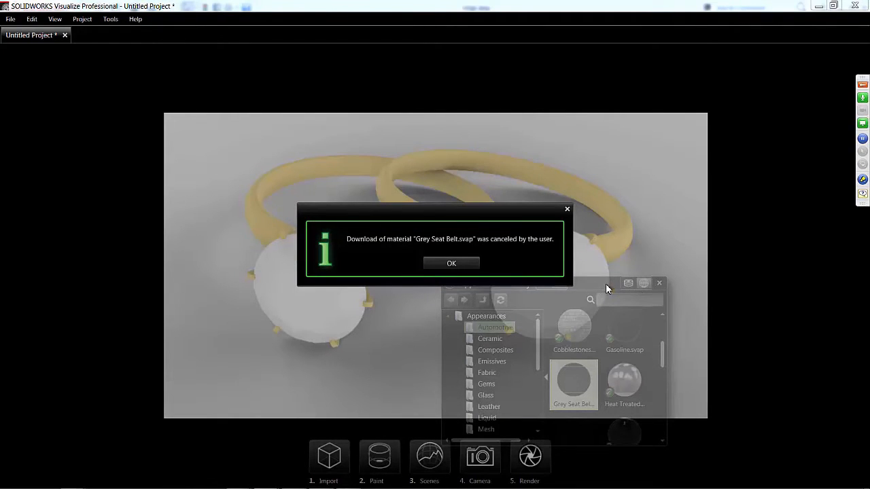
pyautogui.click(469, 265)
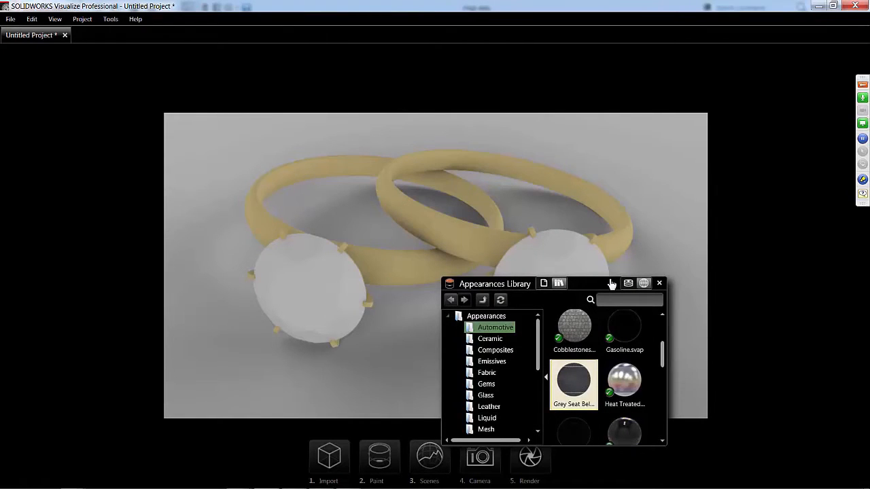
# - Apply the 24k Gold appearance from the local library's My Favorites category to the ring bands
pyautogui.click(628, 283)
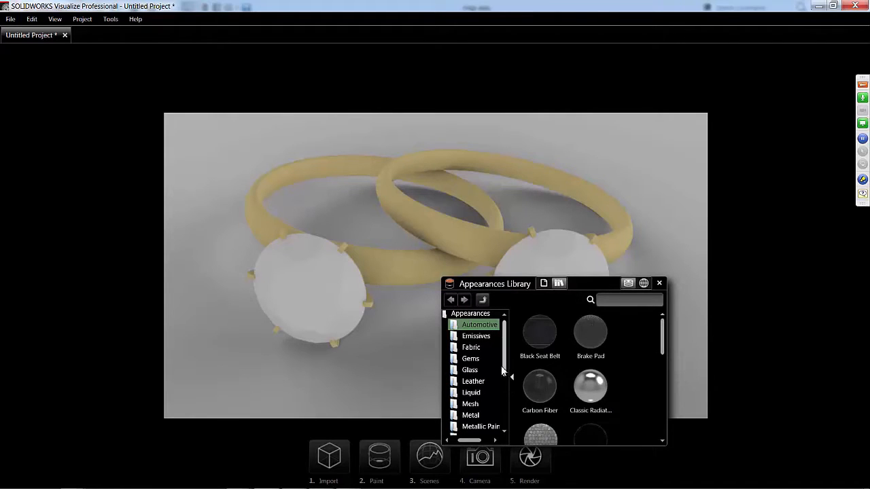
pyautogui.moveTo(505, 374); pyautogui.dragTo(507, 392)
pyautogui.click(479, 379)
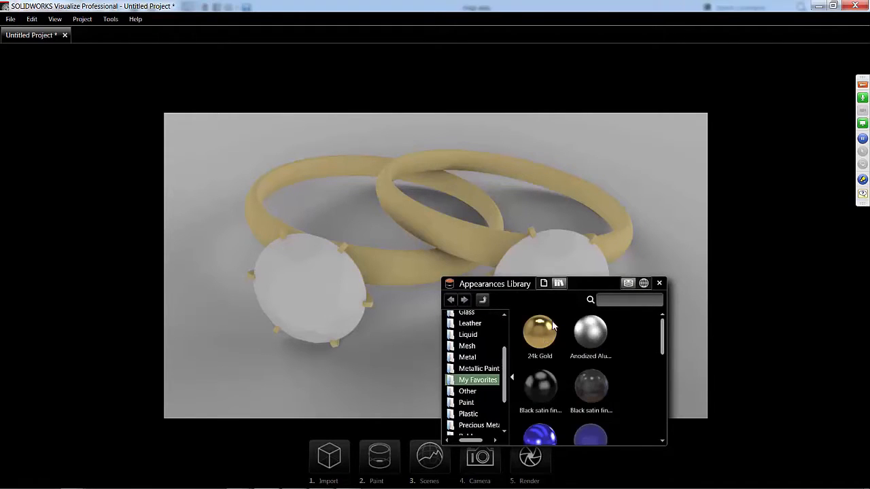
pyautogui.moveTo(538, 333); pyautogui.dragTo(455, 230)
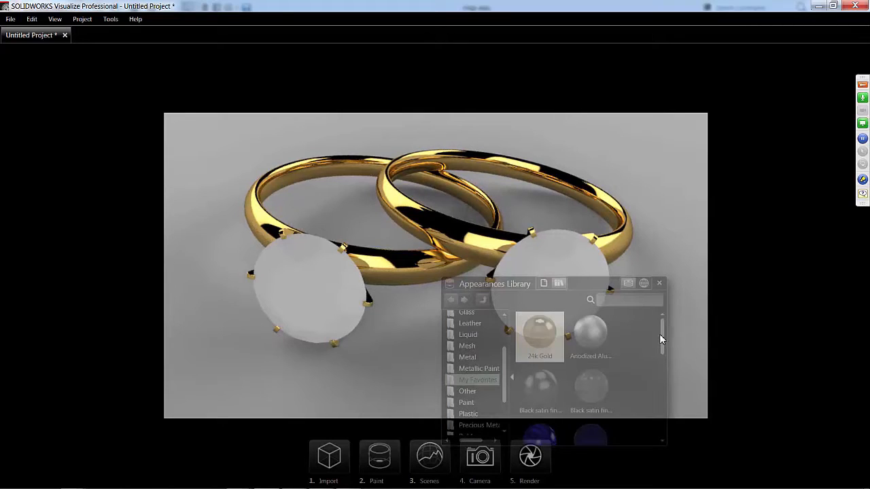
# - Apply the Diamond appearance from My Favorites to the ring stones and close the Appearances Library
pyautogui.scroll(-3, 659, 357)
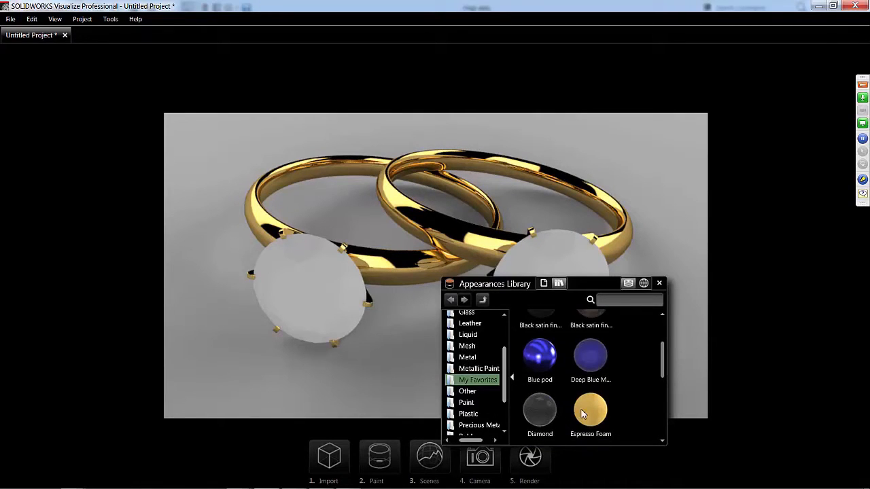
pyautogui.scroll(-1, 583, 411)
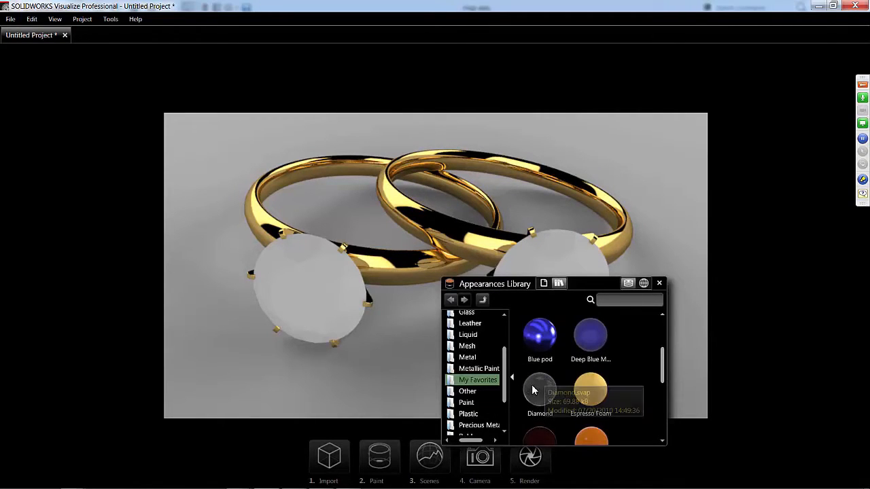
pyautogui.moveTo(534, 390); pyautogui.dragTo(315, 299)
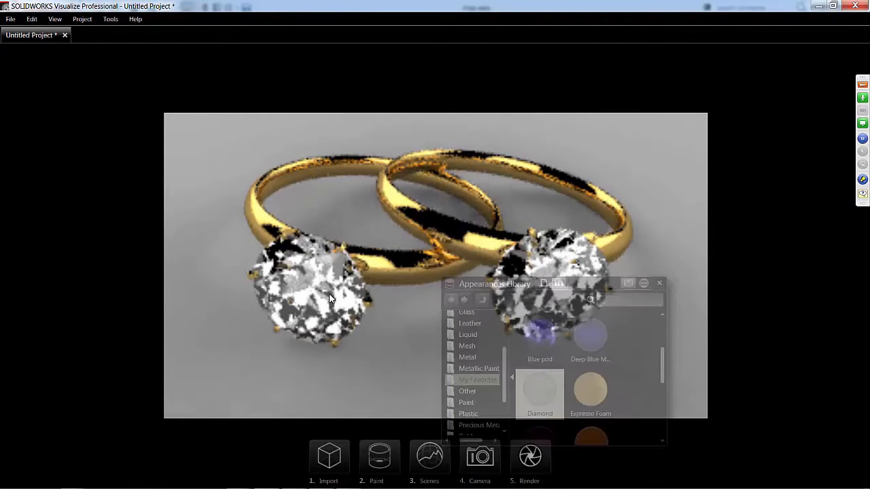
pyautogui.click(662, 283)
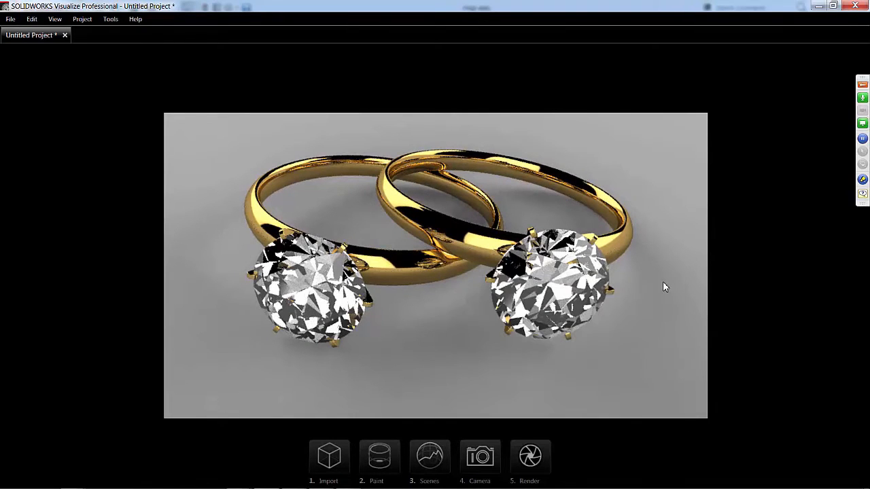
# - Apply the Dazzler environment from the local scenes library to the rings project and close the library
pyautogui.click(424, 460)
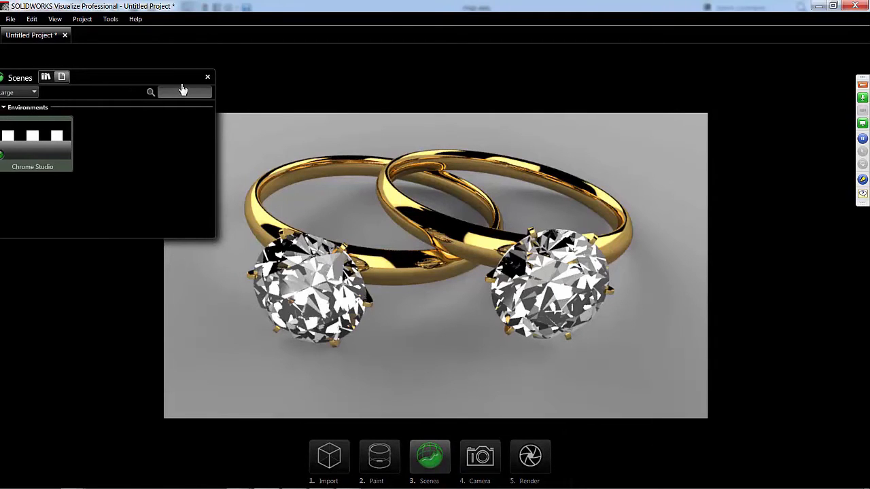
pyautogui.click(119, 82)
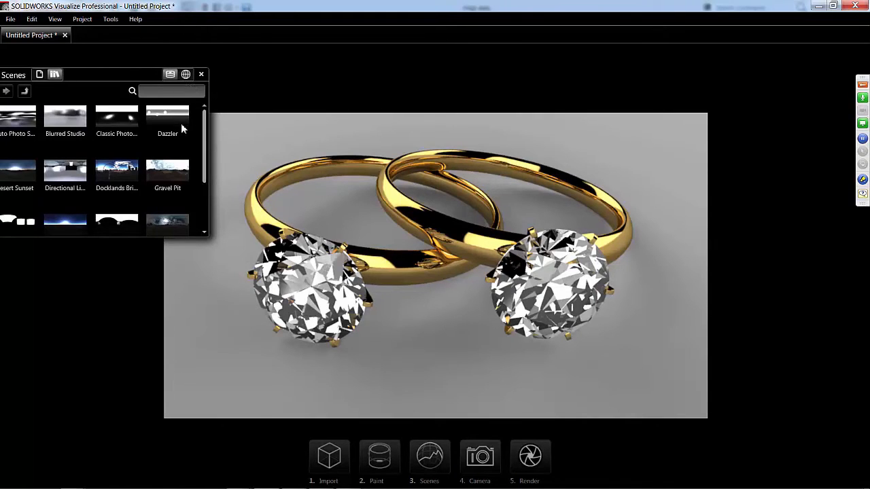
pyautogui.moveTo(168, 119); pyautogui.dragTo(331, 132)
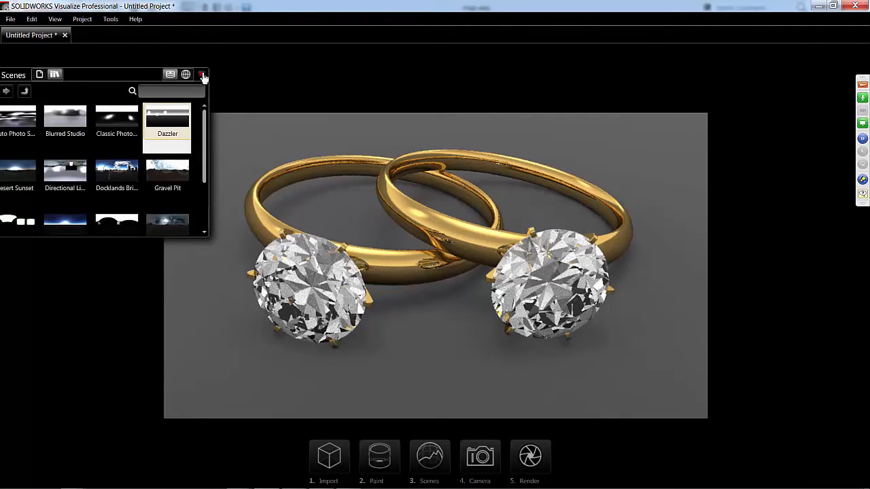
pyautogui.click(202, 75)
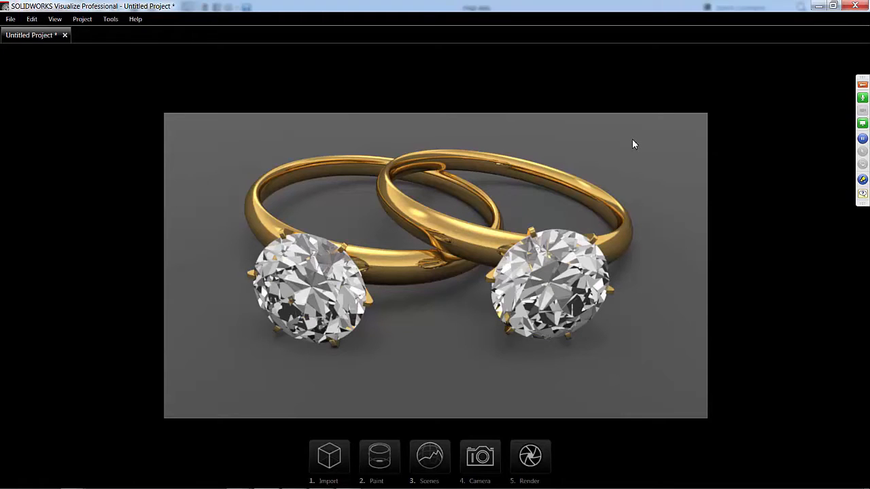
# - Orbit the camera slightly to view the rings from a lower angle
pyautogui.keyDown('alt'); pyautogui.moveTo(653, 138); pyautogui.dragTo(652, 138); pyautogui.keyUp('alt')
pyautogui.keyDown('ctrl'); pyautogui.keyDown('alt'); pyautogui.moveTo(587, 139); pyautogui.dragTo(498, 139); pyautogui.keyUp('alt'); pyautogui.keyUp('ctrl')
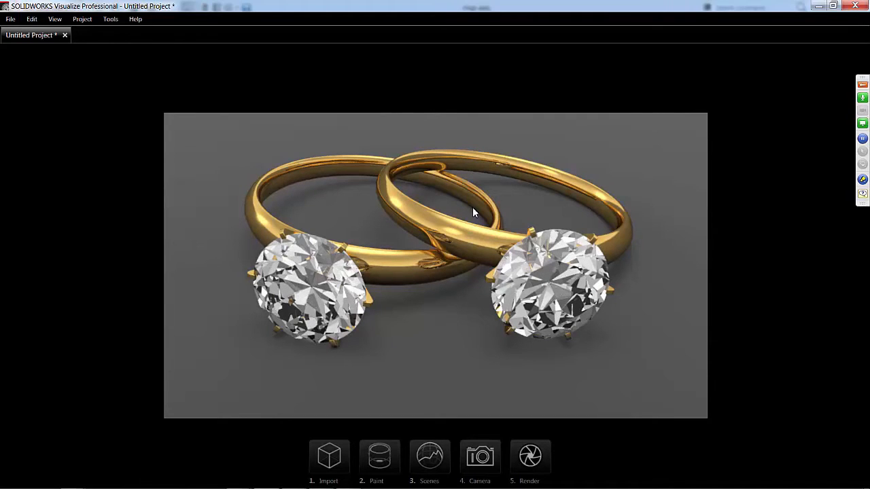
pyautogui.moveTo(540, 210); pyautogui.dragTo(539, 193)
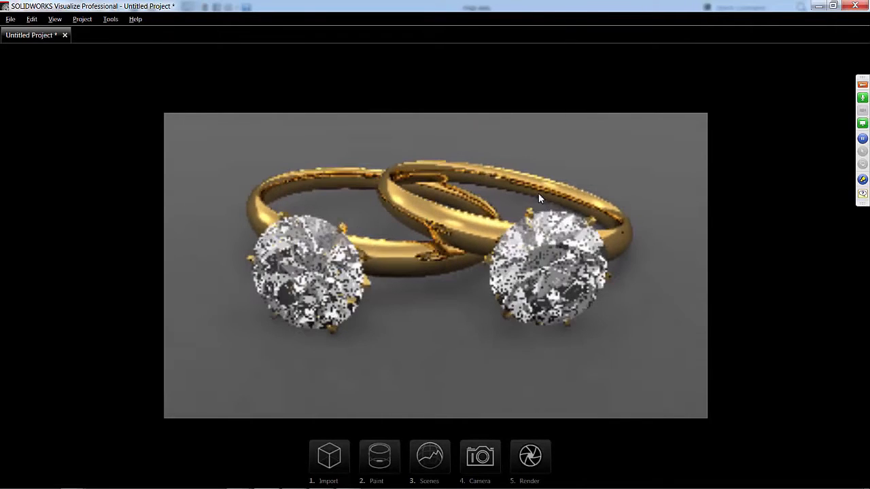
# - Compare the rings in the Preview and Accurate render modes and return the viewport to Fast mode
pyautogui.moveTo(334, 61)
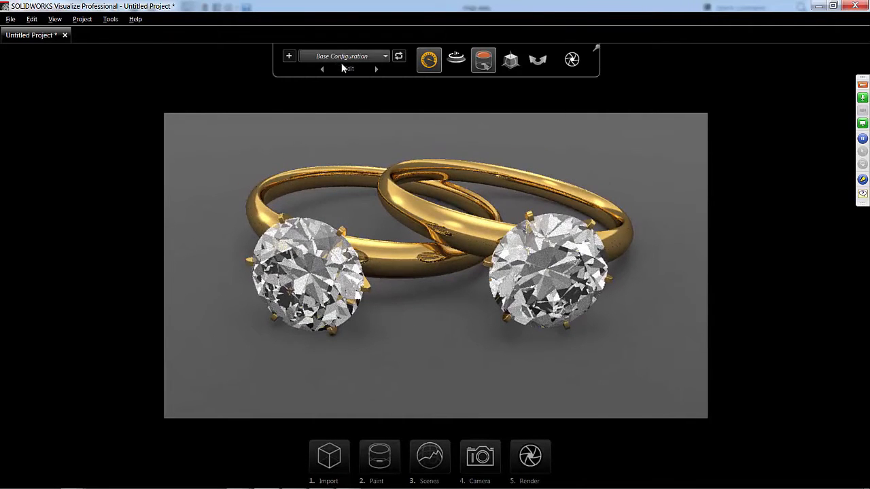
pyautogui.moveTo(428, 63)
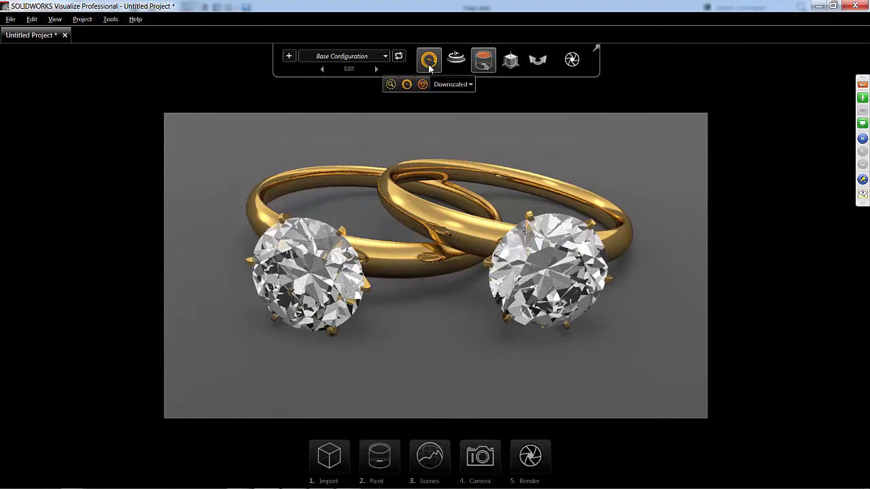
pyautogui.click(392, 86)
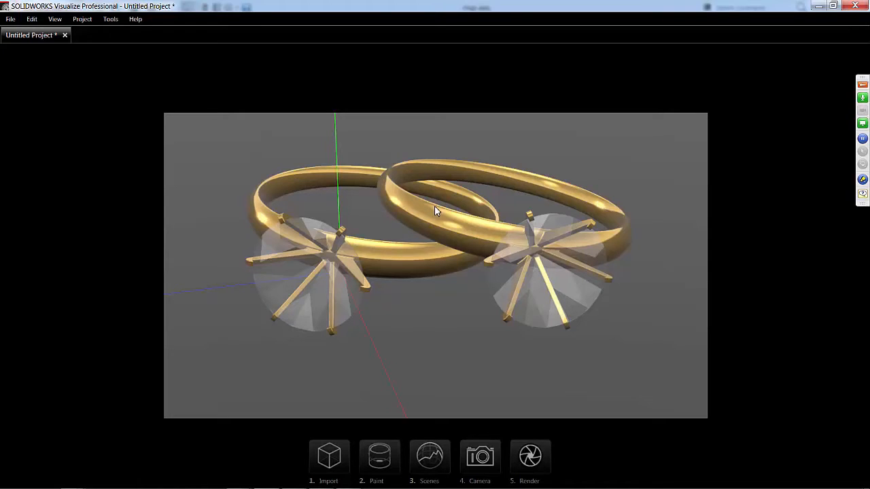
pyautogui.moveTo(381, 65)
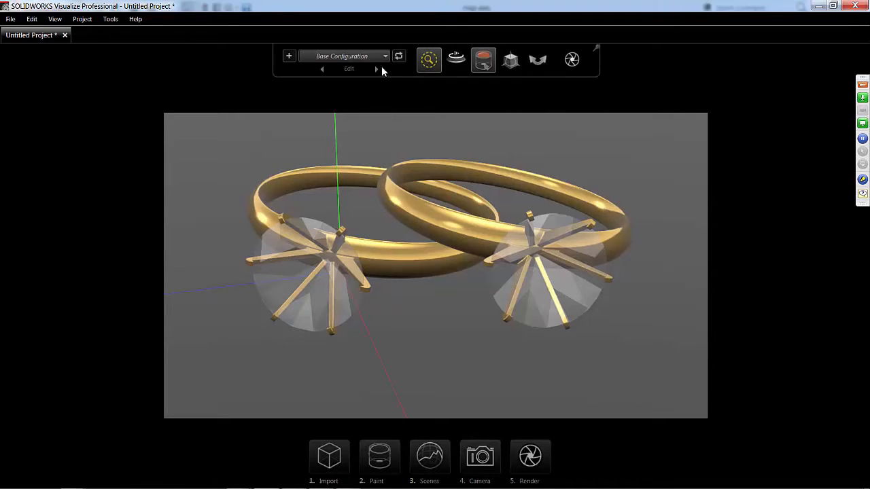
pyautogui.click(423, 84)
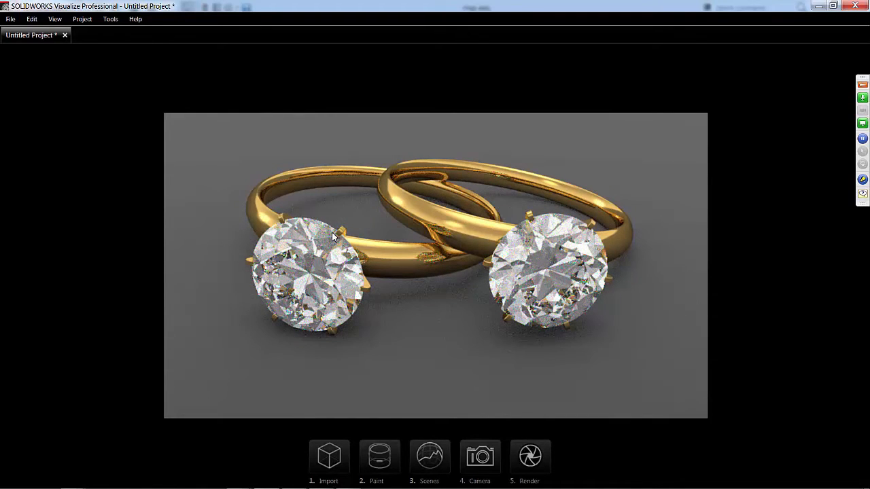
pyautogui.moveTo(368, 52)
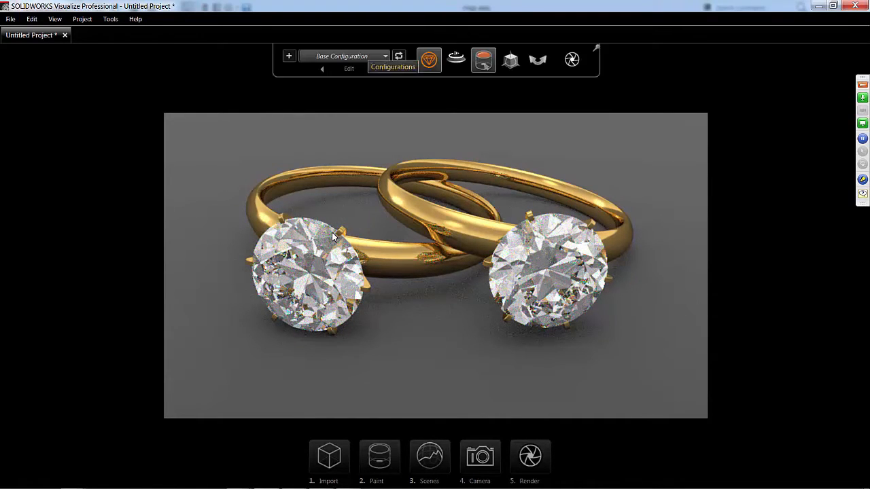
pyautogui.moveTo(431, 59)
pyautogui.click(406, 83)
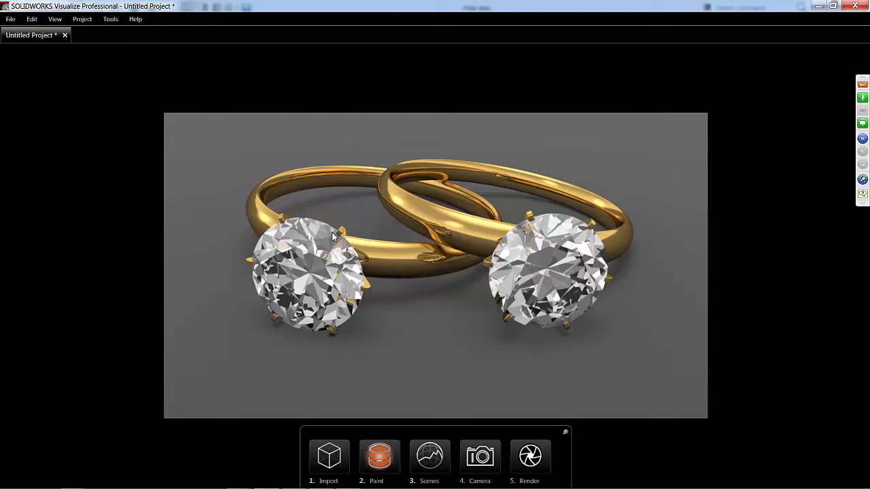
# - Open the camera settings beside the rings, and lock and unlock the Default Camera
pyautogui.click(479, 457)
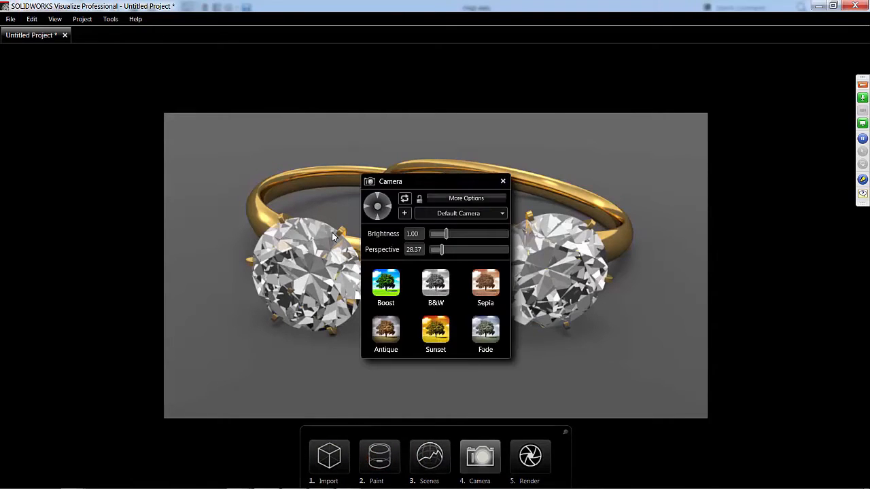
pyautogui.moveTo(452, 182); pyautogui.dragTo(316, 159)
pyautogui.moveTo(135, 112); pyautogui.dragTo(179, 137)
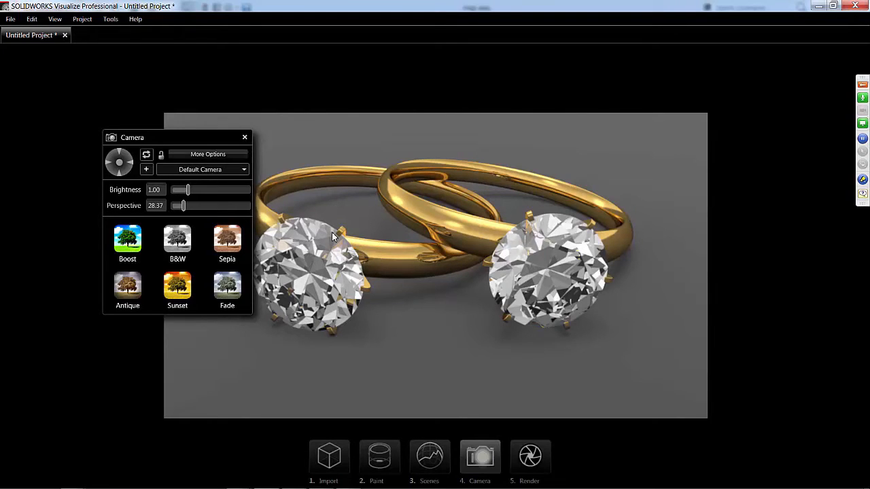
pyautogui.click(161, 155)
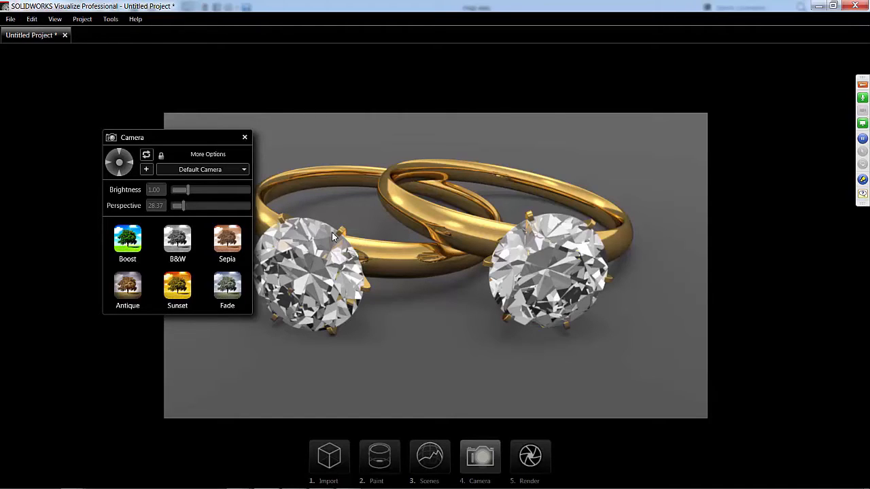
pyautogui.click(161, 155)
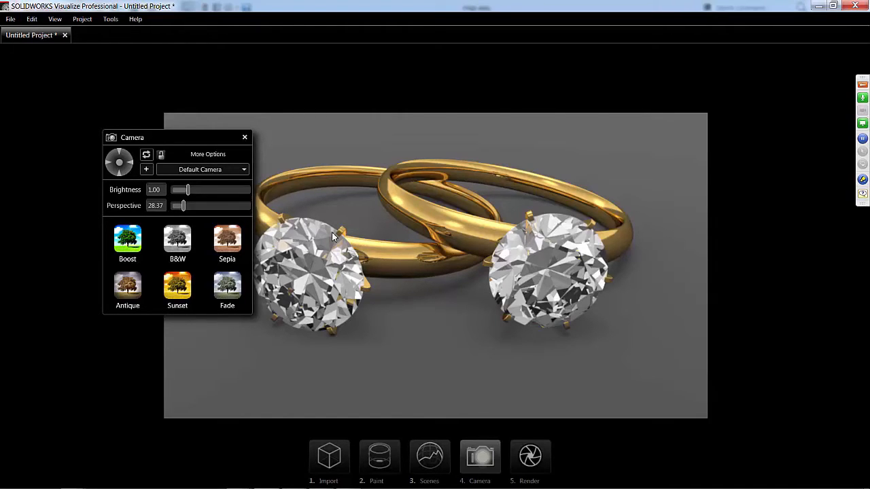
# - Set the Default Camera's brightness to 1.30 and its perspective to 30.75
pyautogui.moveTo(188, 190); pyautogui.dragTo(183, 205)
pyautogui.moveTo(135, 137); pyautogui.dragTo(101, 95)
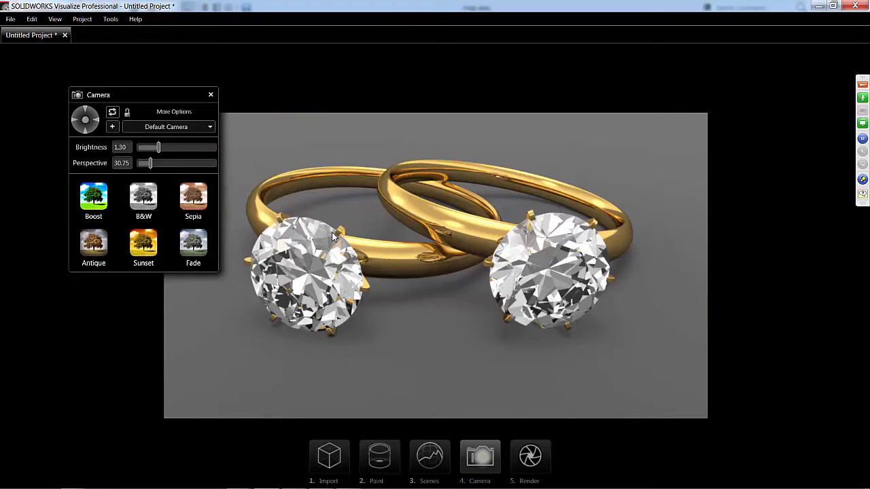
# - Try the Antique, Sunset and Boost camera filters on the rings and remove the last filter
pyautogui.click(93, 242)
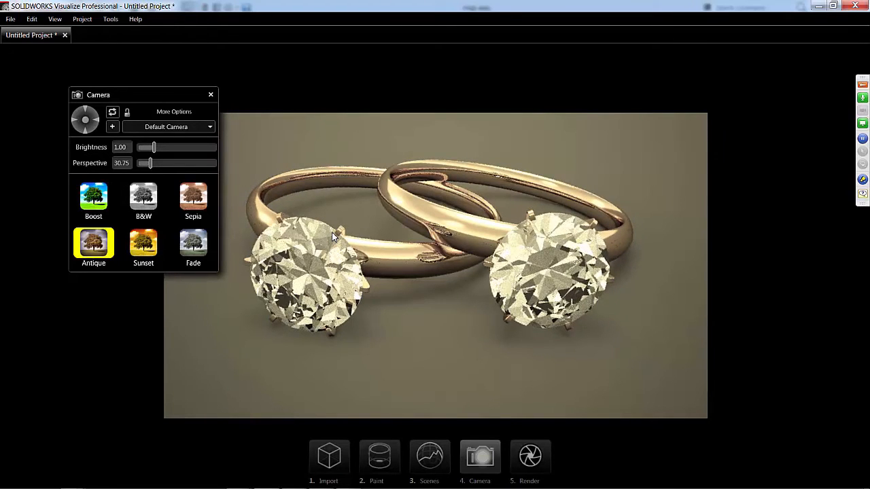
pyautogui.click(144, 243)
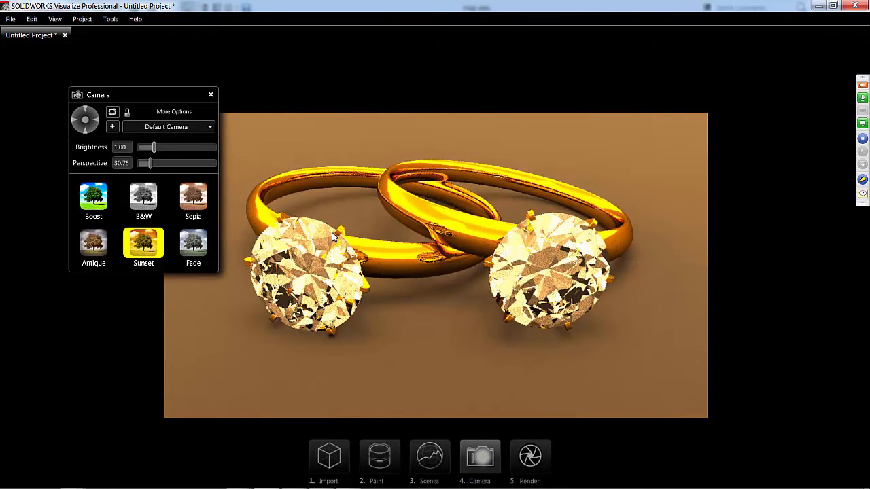
pyautogui.click(93, 197)
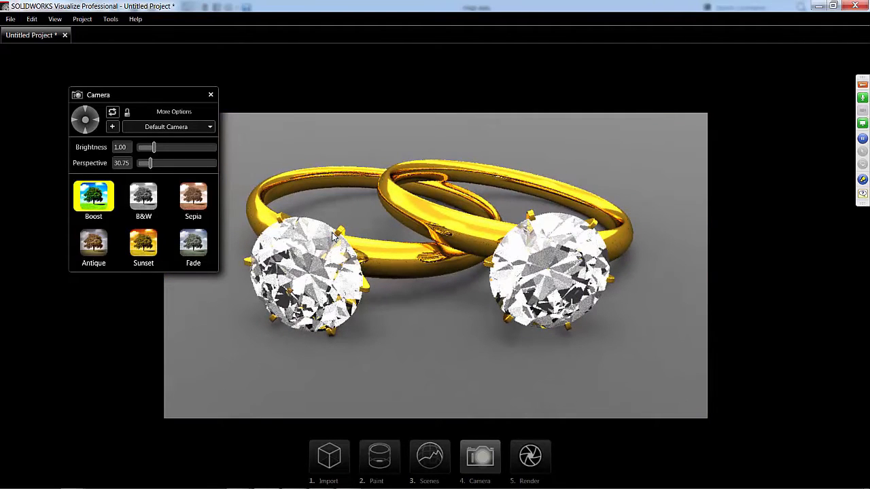
pyautogui.click(93, 196)
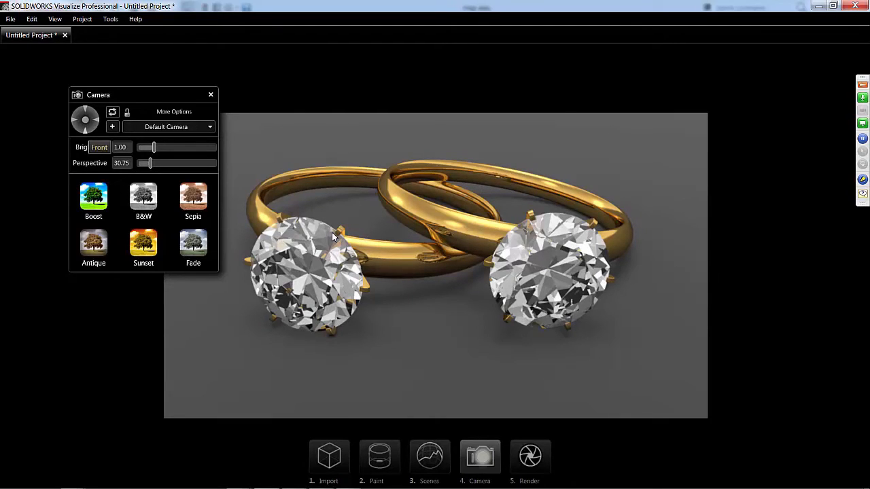
# - Reorient the camera to look down on the rings from a new angle and close the camera settings
pyautogui.hotkey('ctrl', 'z')
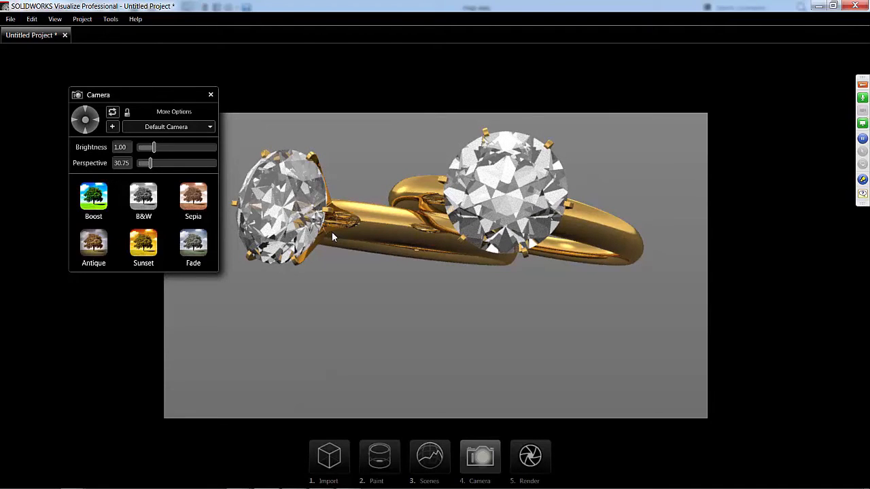
pyautogui.keyDown('alt'); pyautogui.moveTo(332, 237); pyautogui.dragTo(332, 237); pyautogui.keyUp('alt')
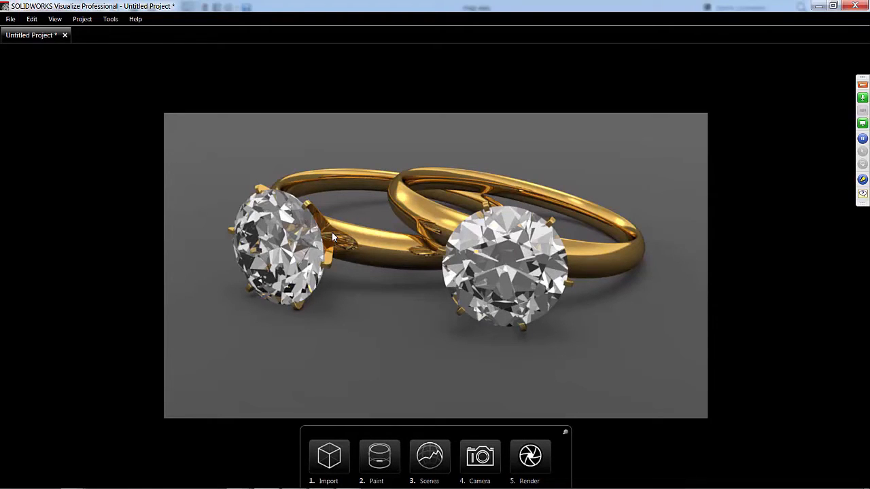
# - Open the render profiles, review their formats, sizes and frame counts, and close the list without rendering
pyautogui.press('5')
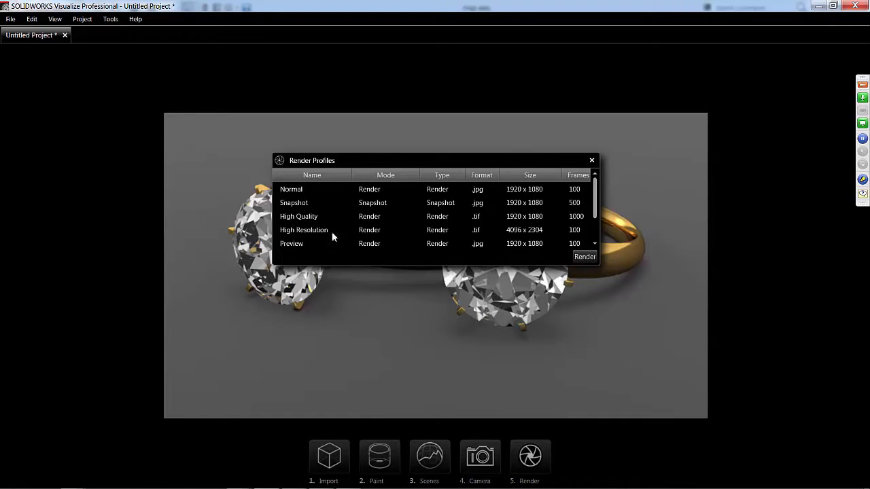
pyautogui.scroll(-1, 333, 236)
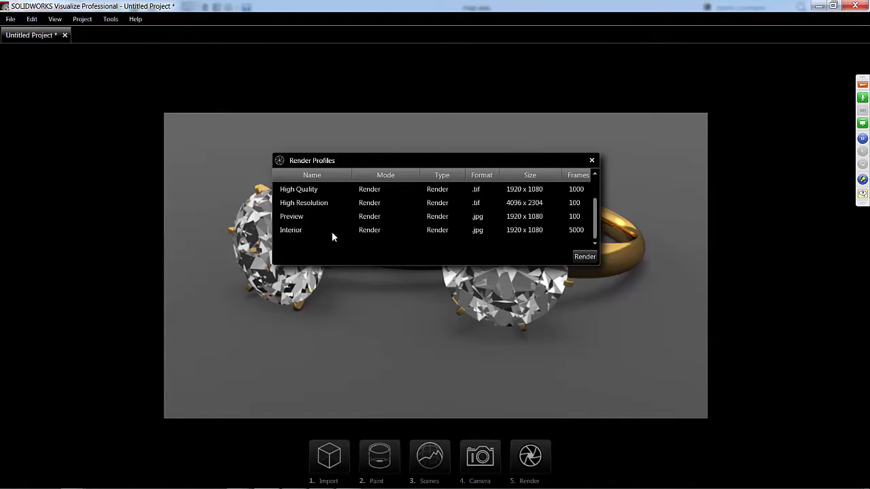
pyautogui.scroll(1, 332, 236)
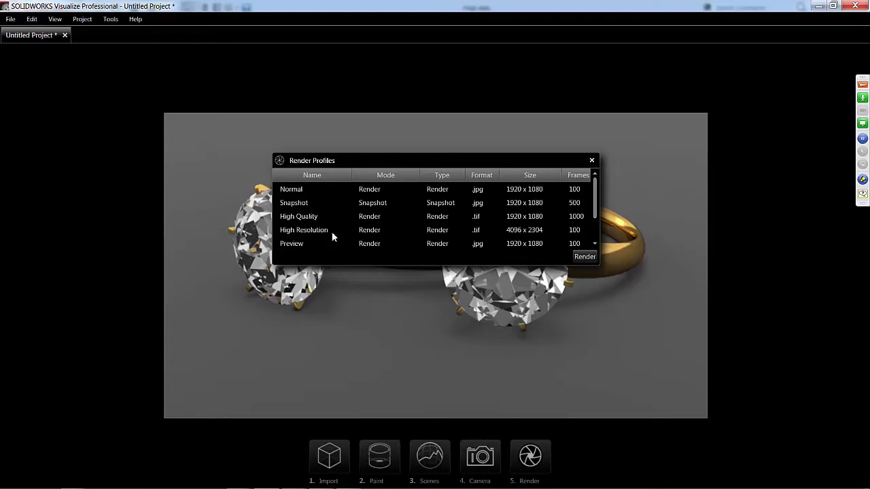
pyautogui.scroll(-1, 332, 237)
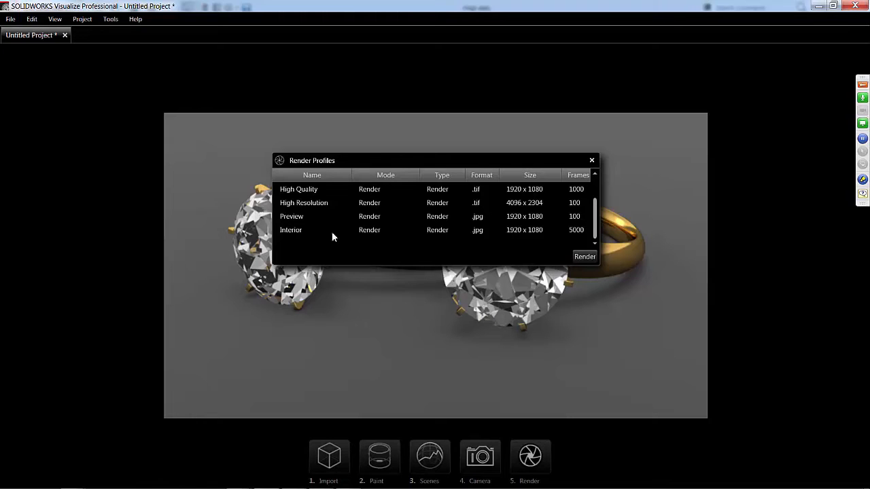
pyautogui.click(592, 160)
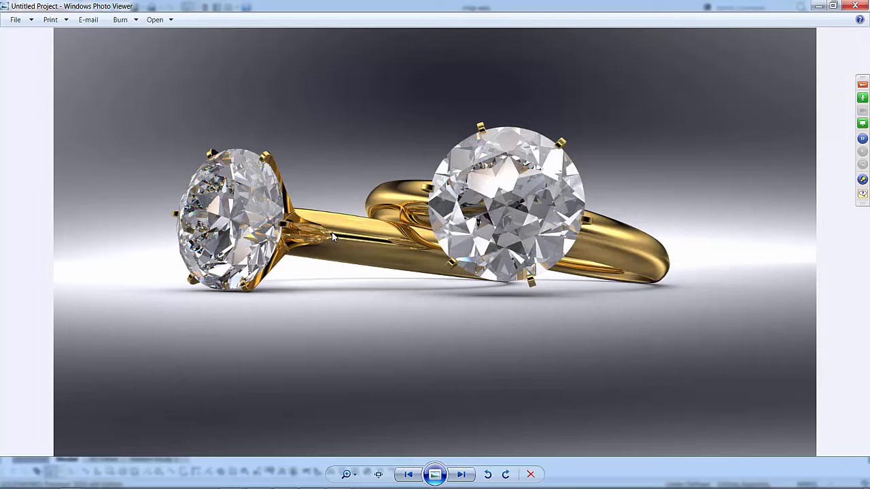
# - Close the rendered image in Windows Photo Viewer and activate Display State-2 of the rings assembly in SOLIDWORKS
pyautogui.click(854, 6)
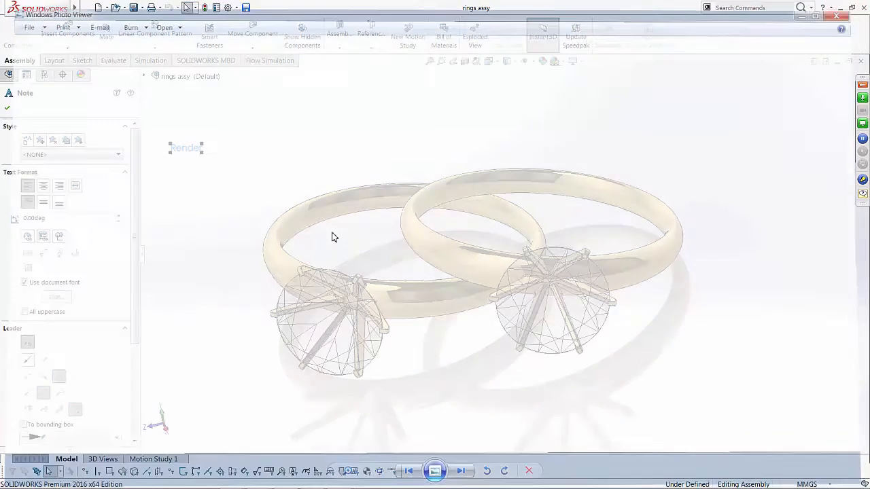
pyautogui.click(334, 237)
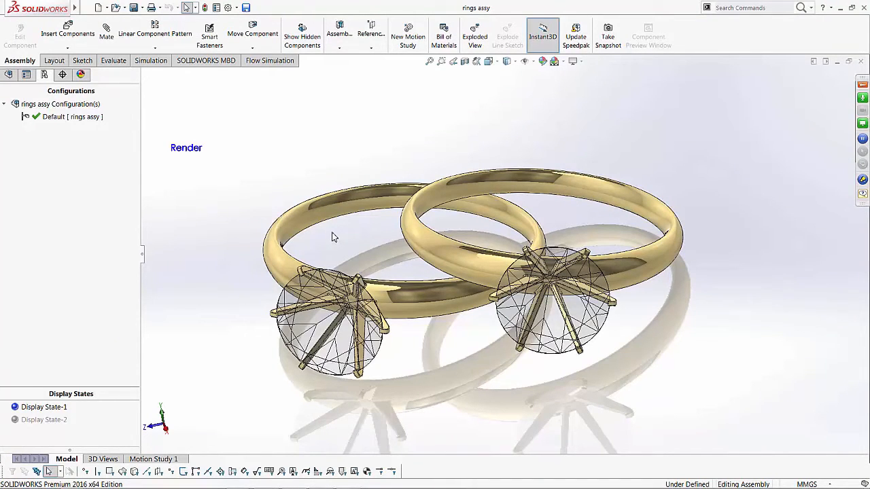
pyautogui.doubleClick(43, 420)
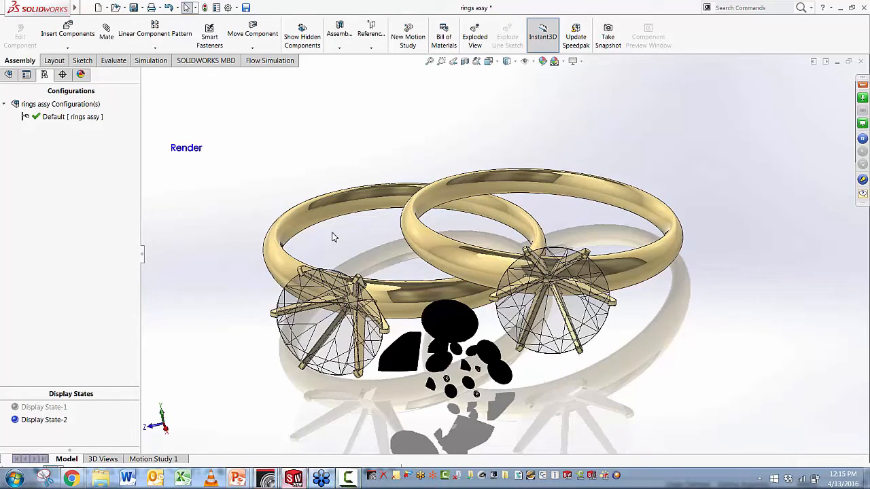
# - Switch to SOLIDWORKS Visualize and bring up the re-import dialog for the modified rings assembly
pyautogui.moveTo(267, 479)
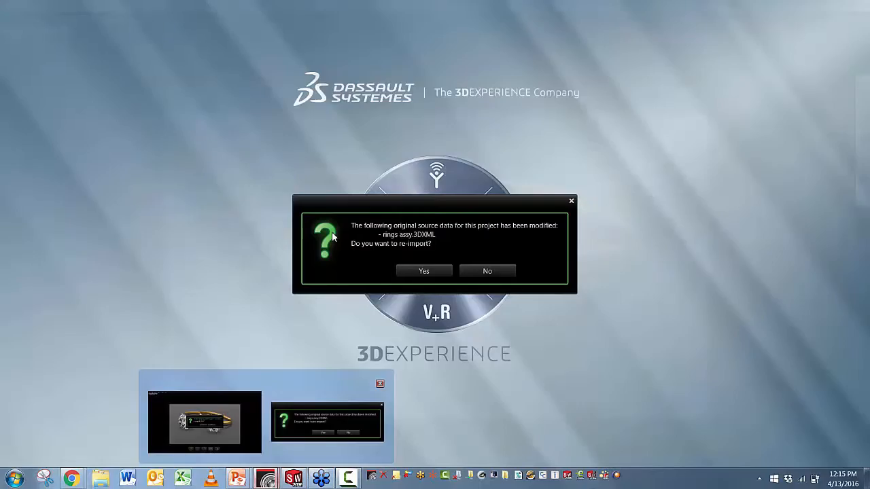
pyautogui.click(327, 421)
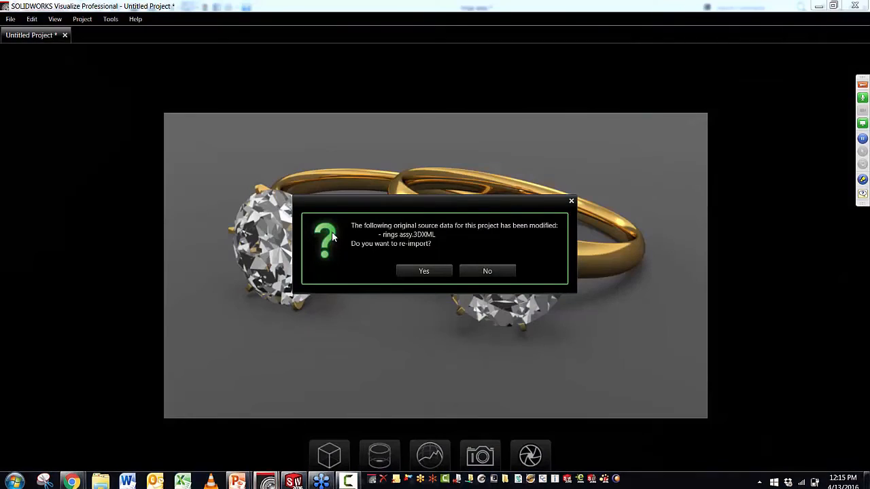
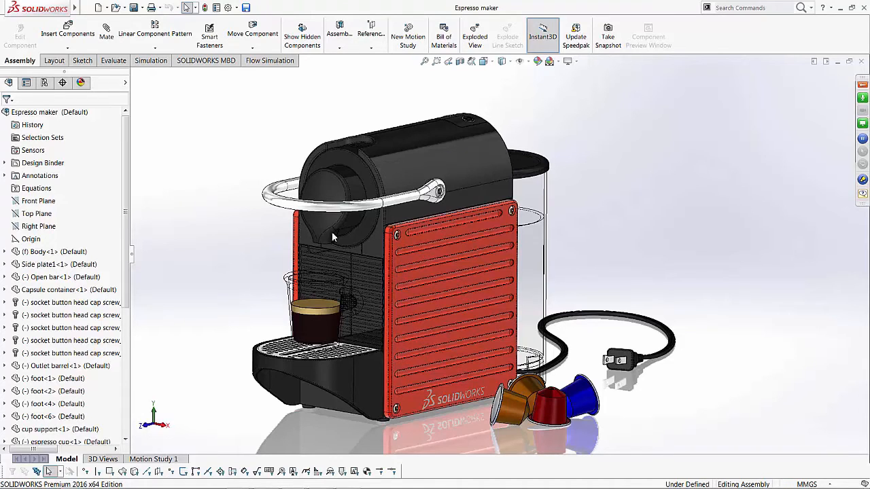
# - Highlight the black body's upper face and the red side plate of the espresso maker, and clear the selection
pyautogui.click(436, 159)
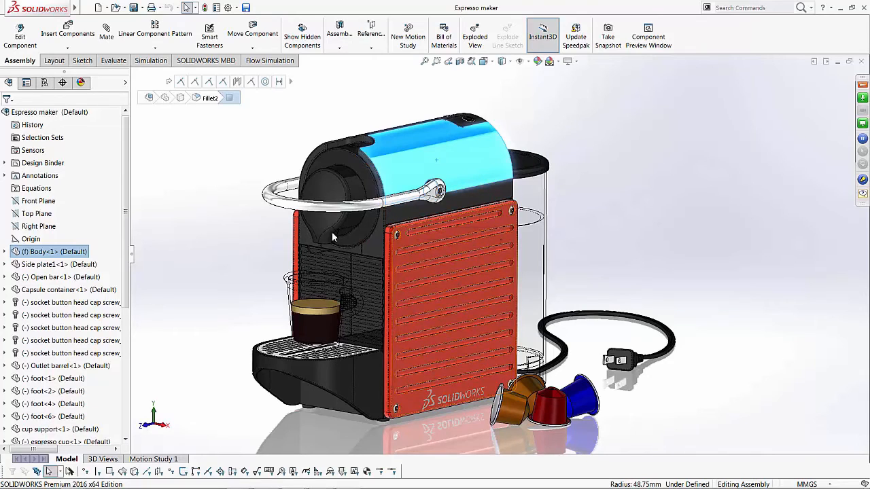
pyautogui.click(412, 235)
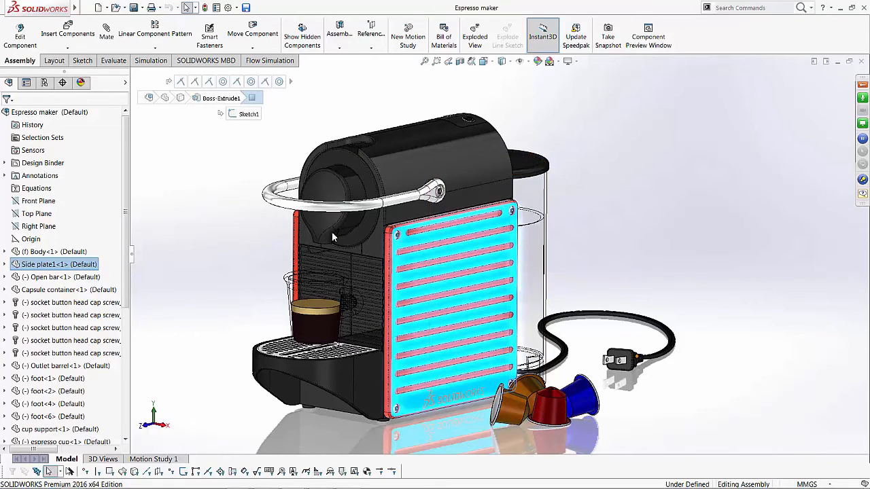
pyautogui.press('Escape')
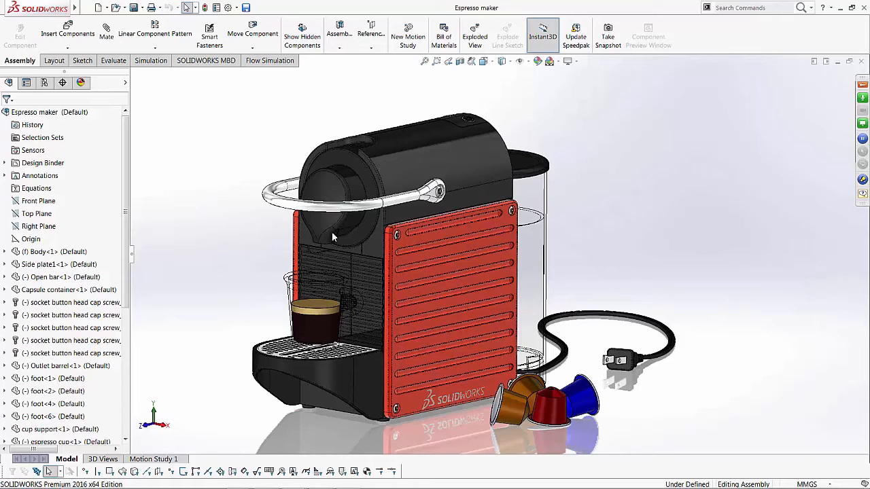
# - Switch to SOLIDWORKS Visualize and examine the part structure under the Espresso maker model's Root, then hide the side panels
pyautogui.click(840, 8)
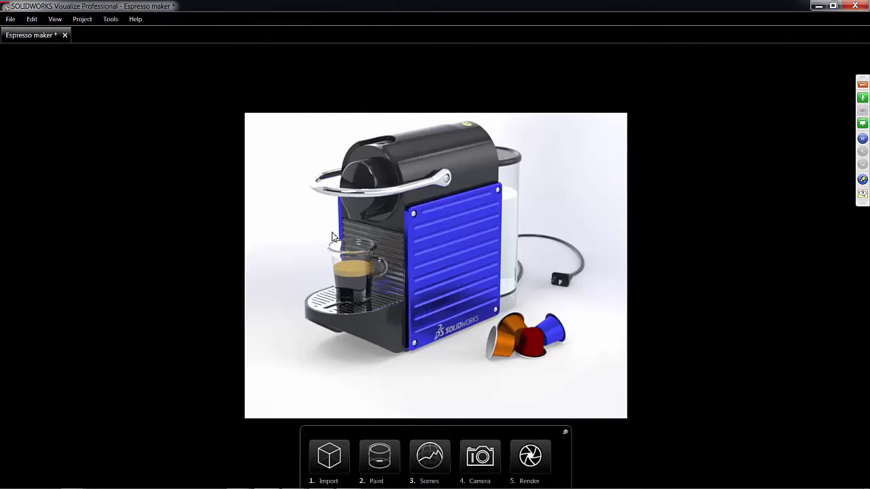
pyautogui.press('space')
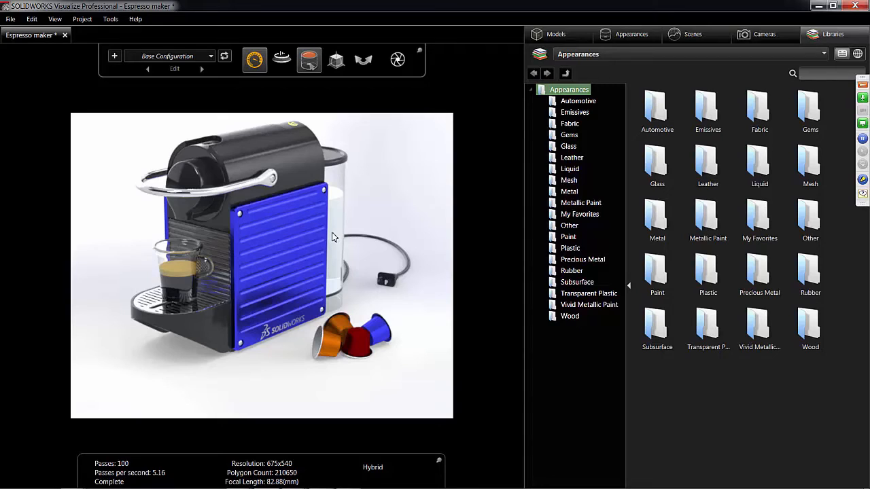
pyautogui.click(552, 34)
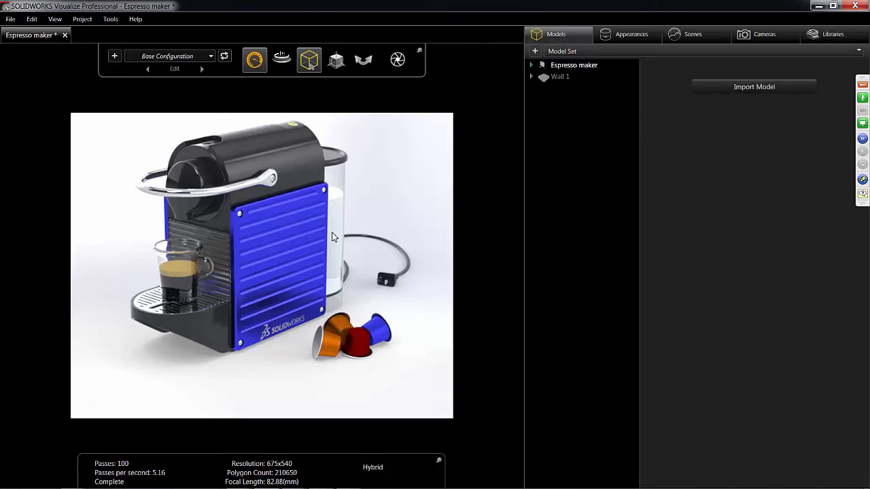
pyautogui.click(531, 65)
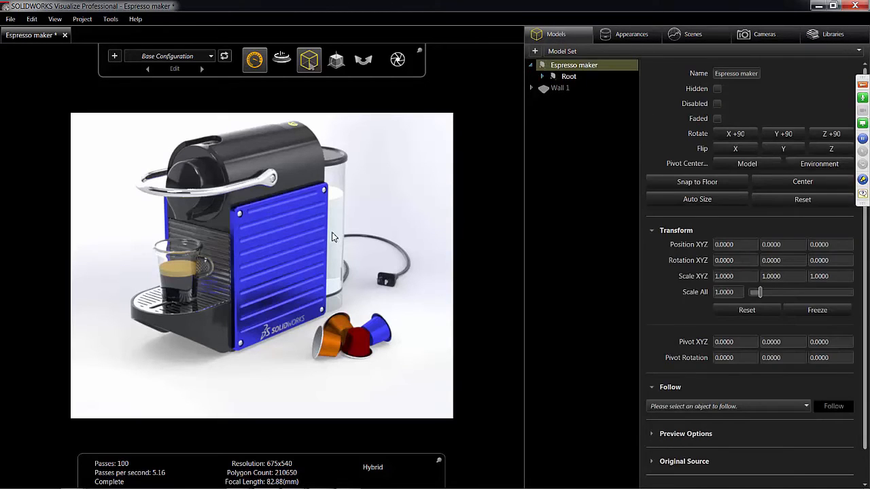
pyautogui.click(543, 76)
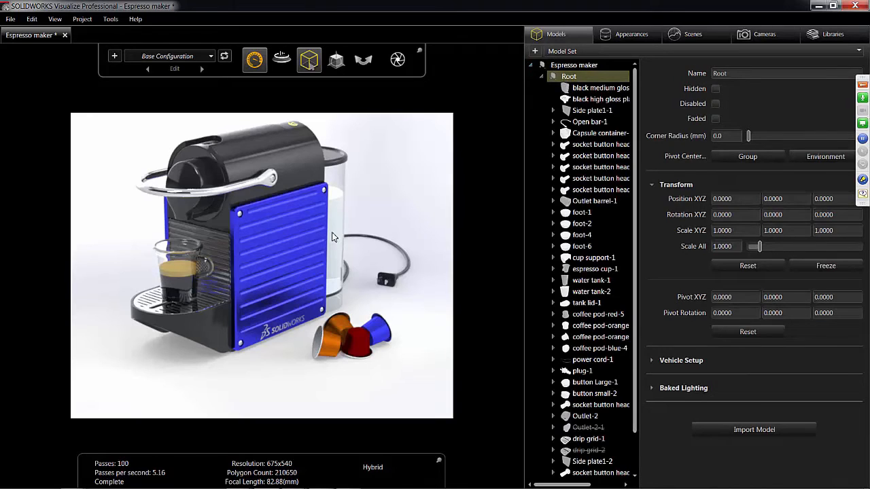
pyautogui.scroll(-1, 591, 272)
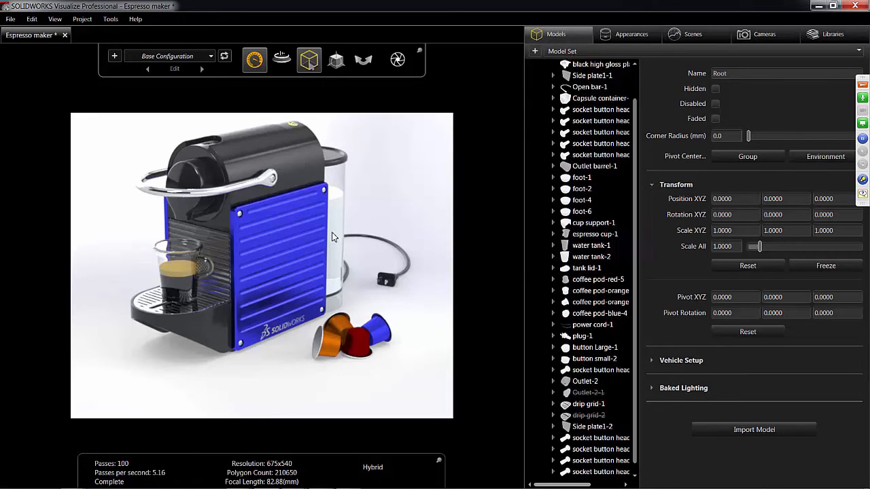
pyautogui.scroll(2, 588, 271)
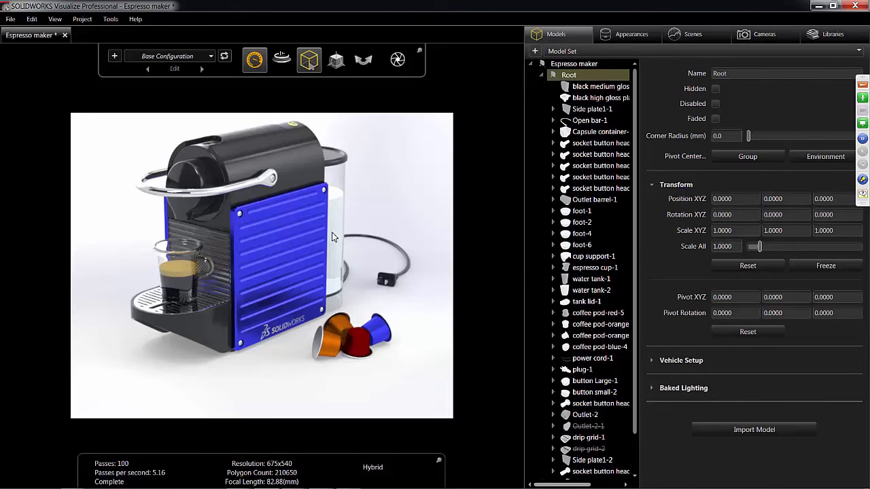
pyautogui.scroll(-1, 588, 271)
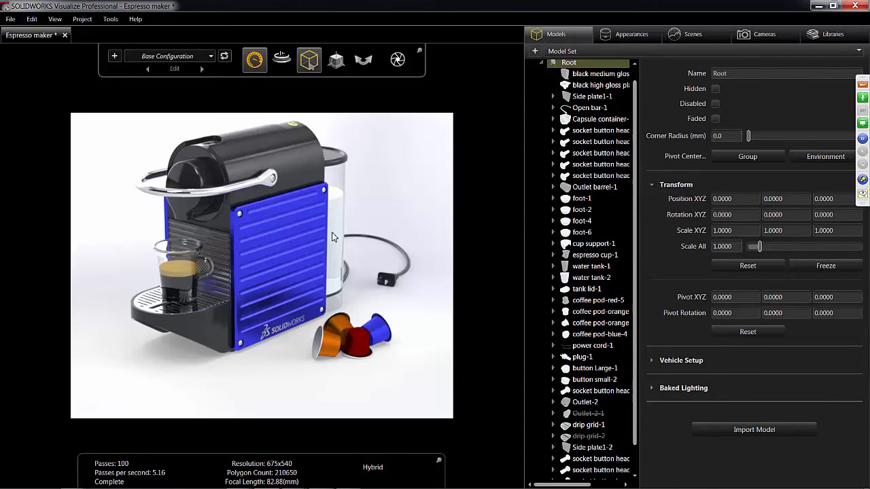
pyautogui.moveTo(564, 255)
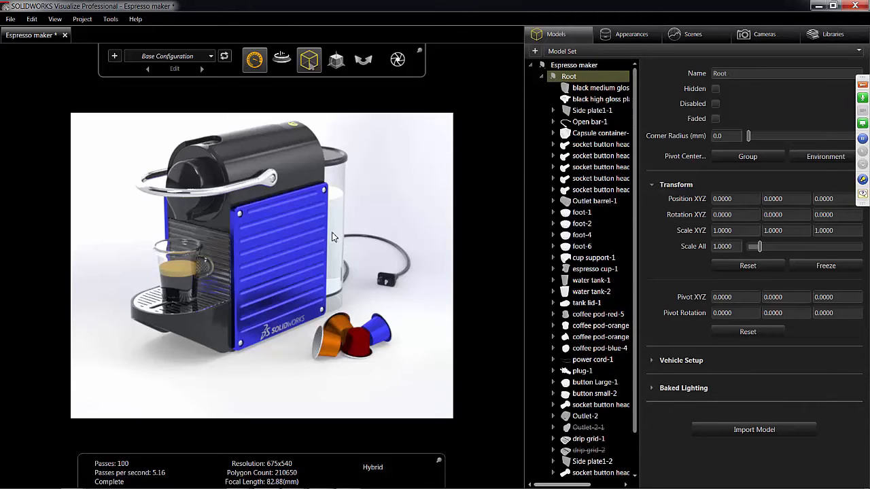
pyautogui.scroll(-2, 333, 237)
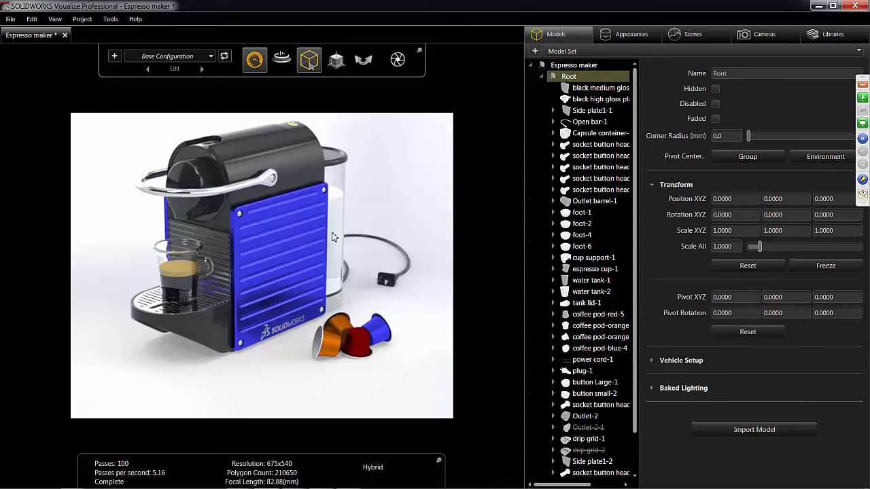
pyautogui.press('space')
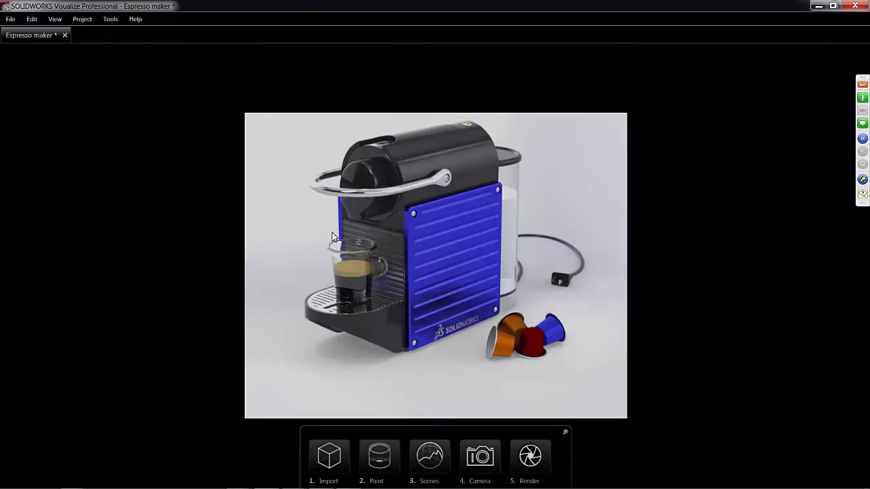
# - Choose the Espresso maker SOLIDWORKS assembly in the SW Visualize > Espresso Maker folder for import, checking the supported file formats
pyautogui.click(329, 456)
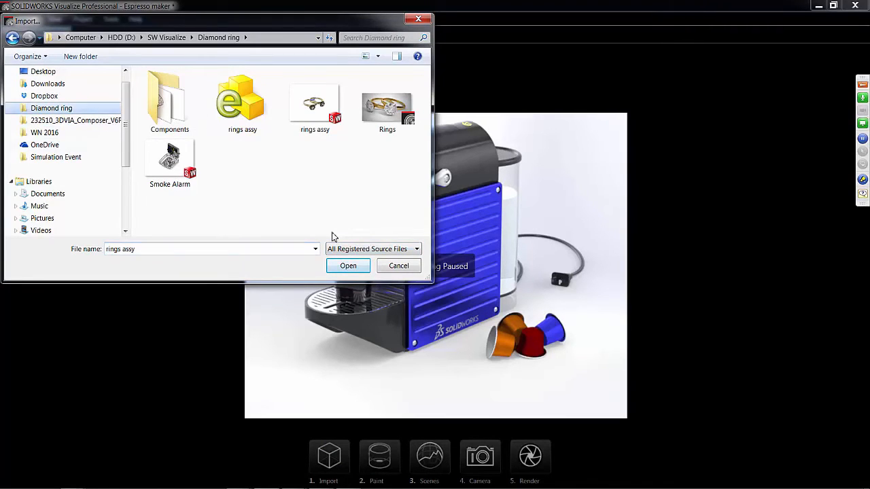
pyautogui.click(167, 37)
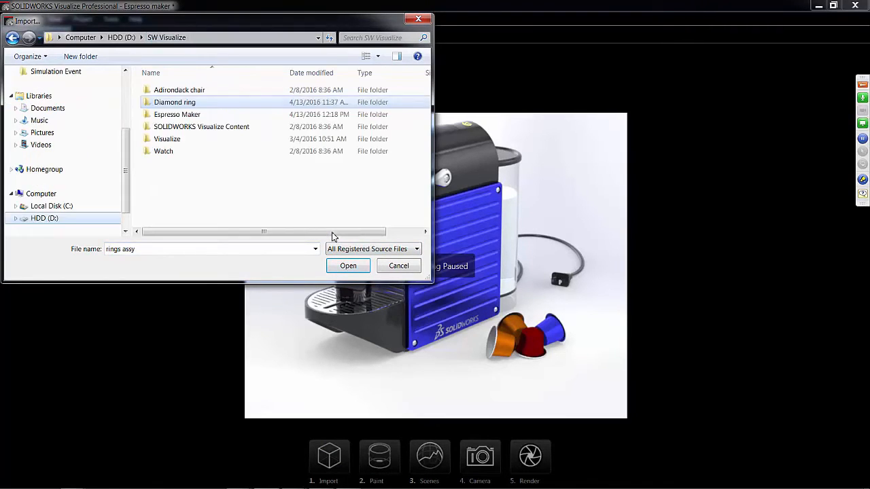
pyautogui.click(177, 114)
pyautogui.doubleClick(176, 114)
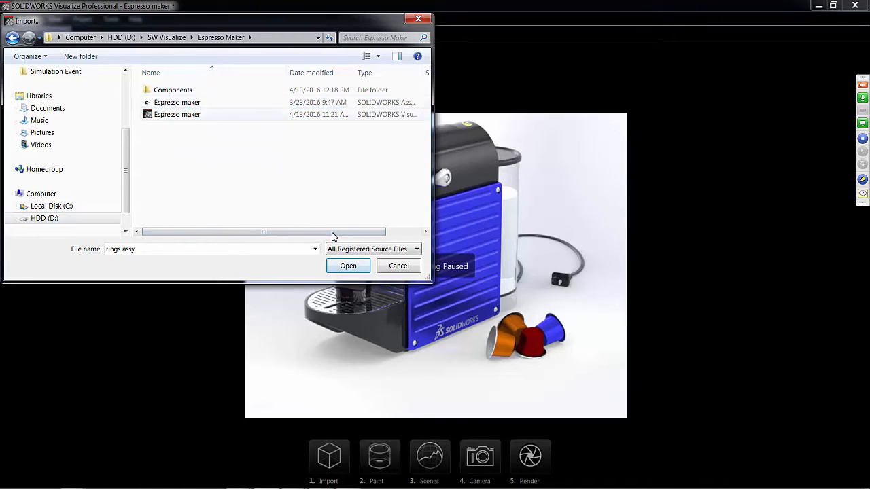
pyautogui.click(367, 248)
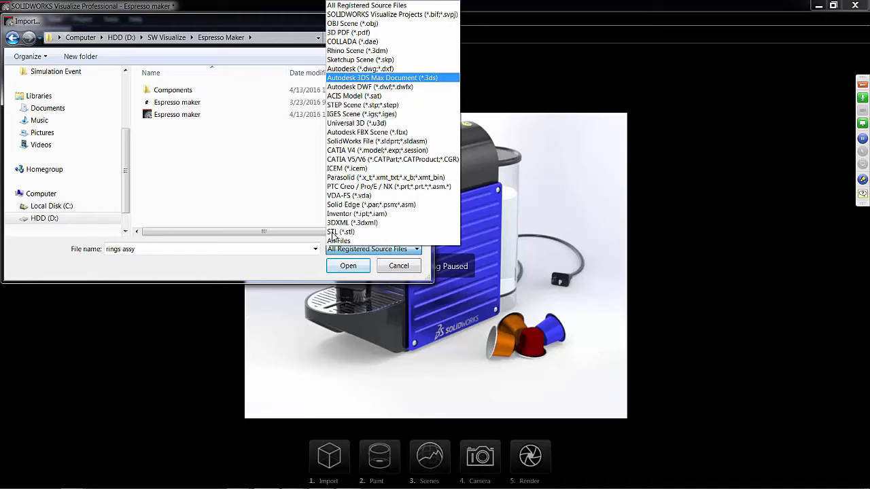
pyautogui.click(177, 101)
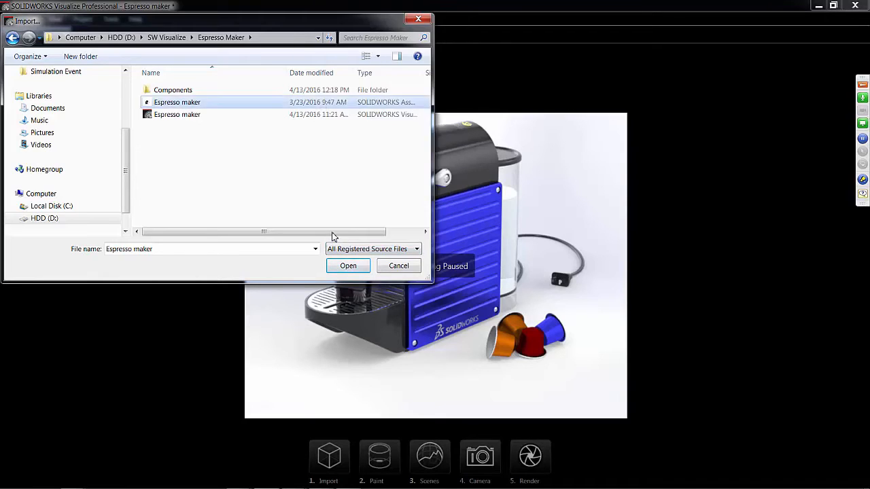
pyautogui.press('Return')
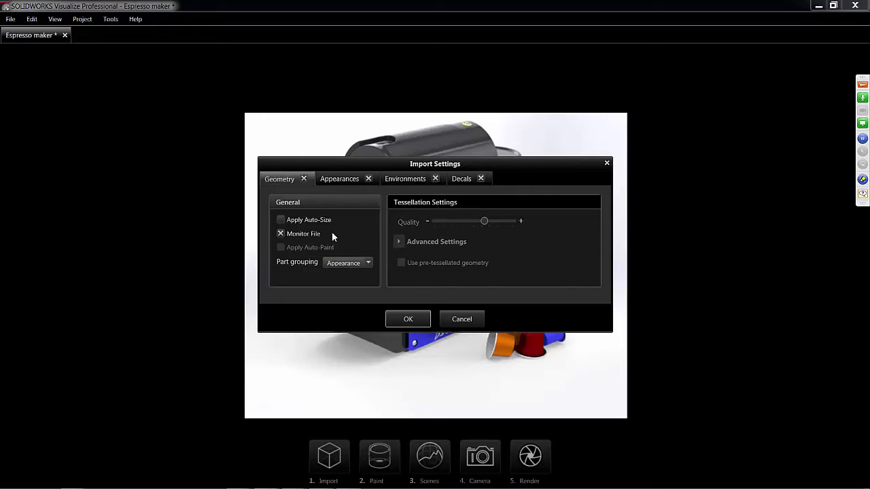
# - Review the part grouping options and import the assembly with grouping by Appearance and file monitoring on
pyautogui.click(349, 263)
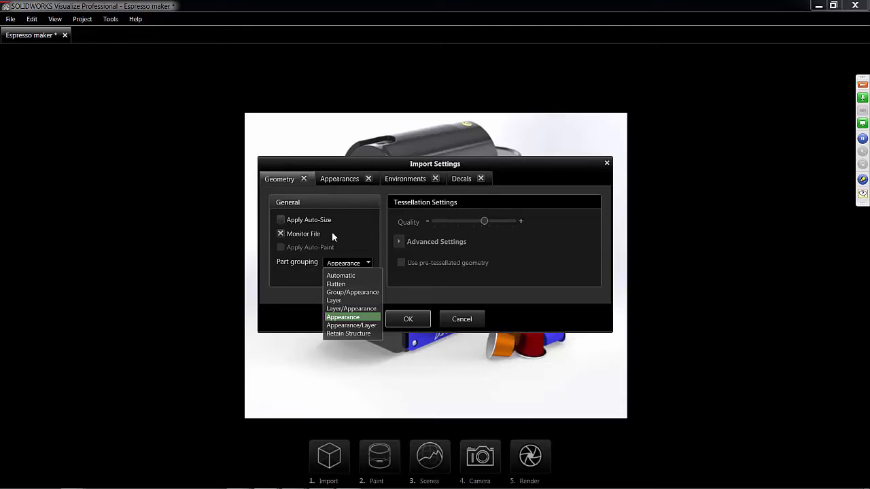
pyautogui.click(333, 237)
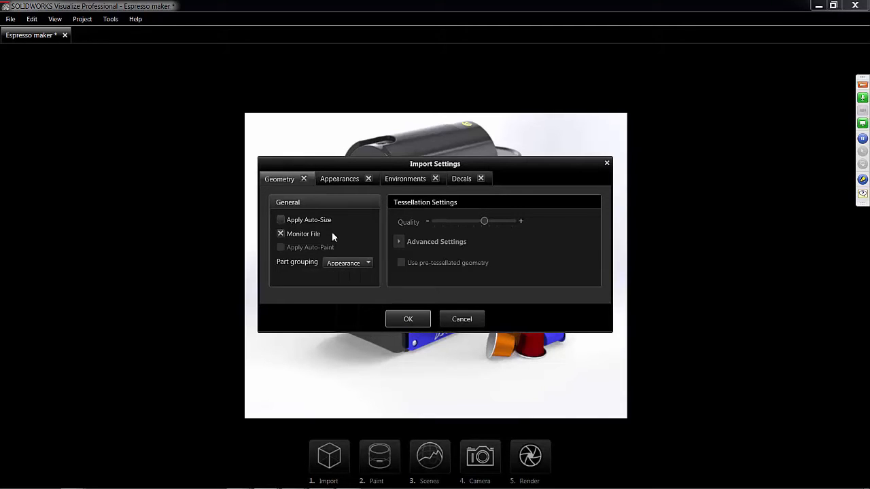
pyautogui.press('Return')
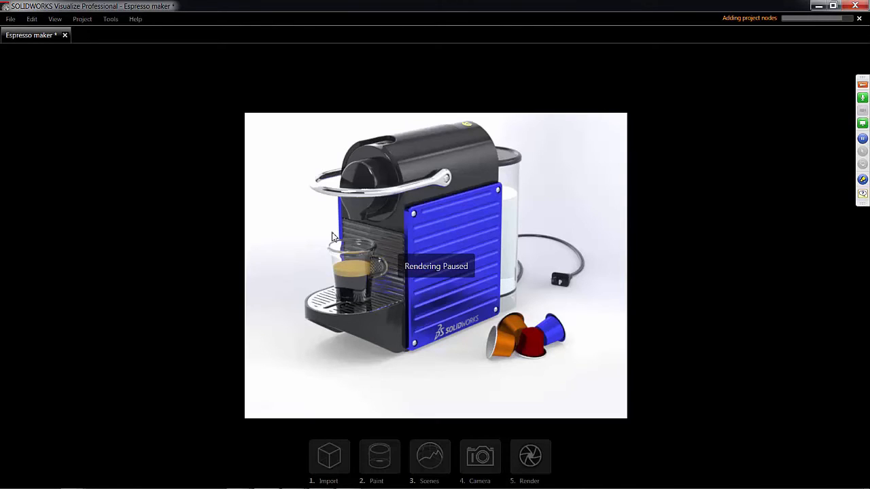
# - Collapse the original Espresso maker model and expand the newly imported one to examine its parts grouped by appearance
pyautogui.scroll(-3, 333, 237)
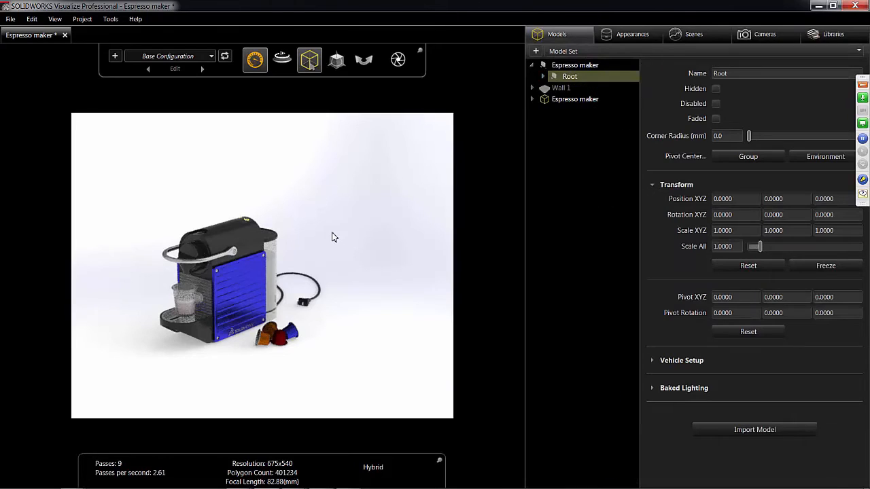
pyautogui.press('Left')
pyautogui.press('Left')
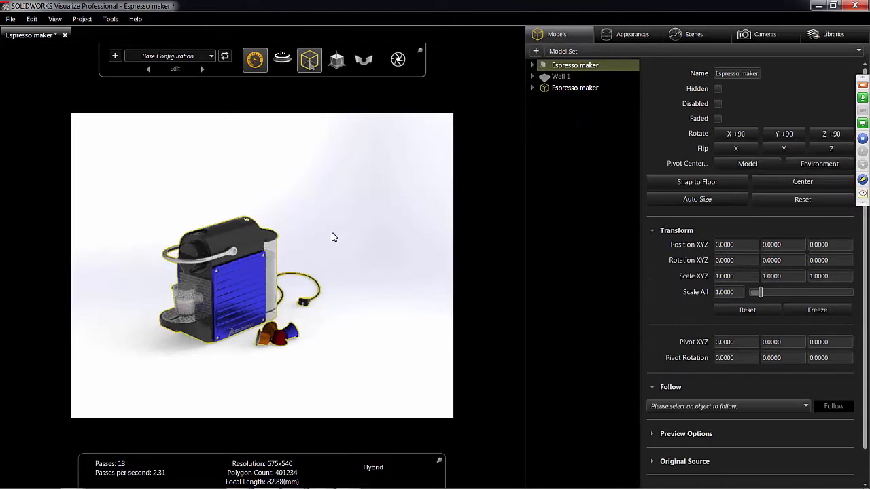
pyautogui.press('Down')
pyautogui.press('Down')
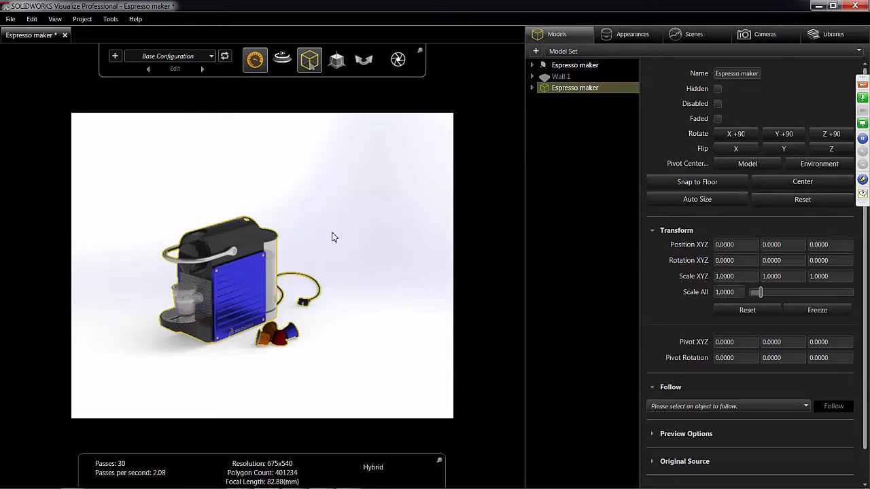
pyautogui.press('Right')
pyautogui.press('Right')
pyautogui.press('Right')
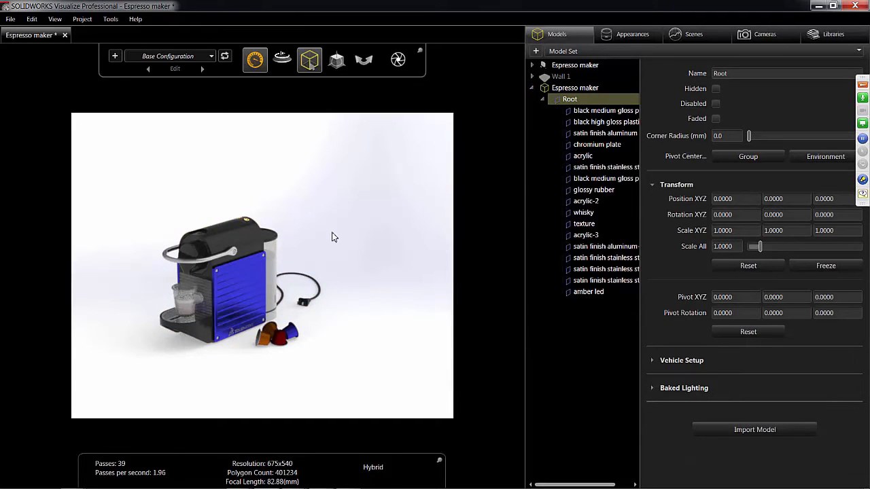
# - Expand the original Espresso maker model's Root and compare its component structure with the newly imported model's appearance groups
pyautogui.press('Up')
pyautogui.press('Up')
pyautogui.press('Up')
pyautogui.press('Right')
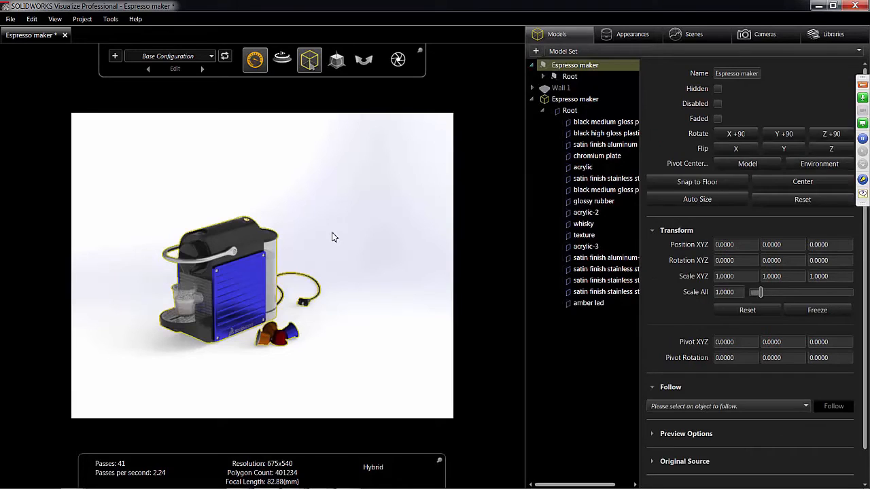
pyautogui.press('Right')
pyautogui.press('Right')
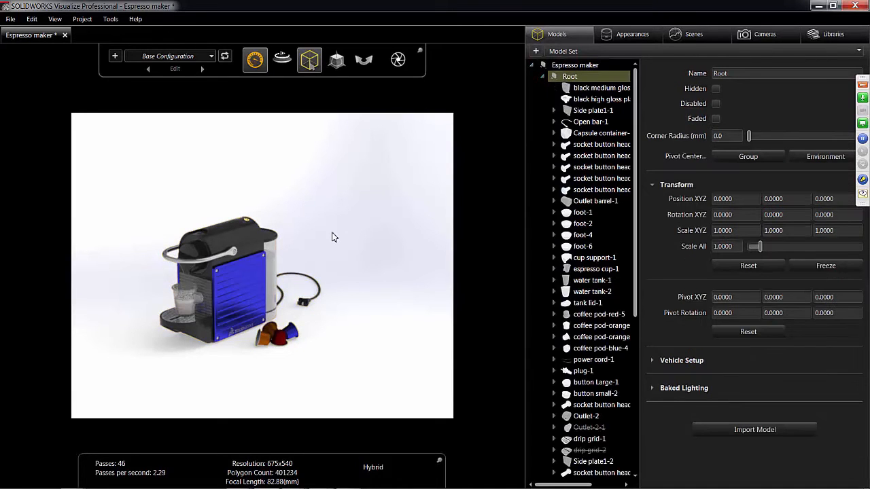
pyautogui.scroll(-4, 334, 237)
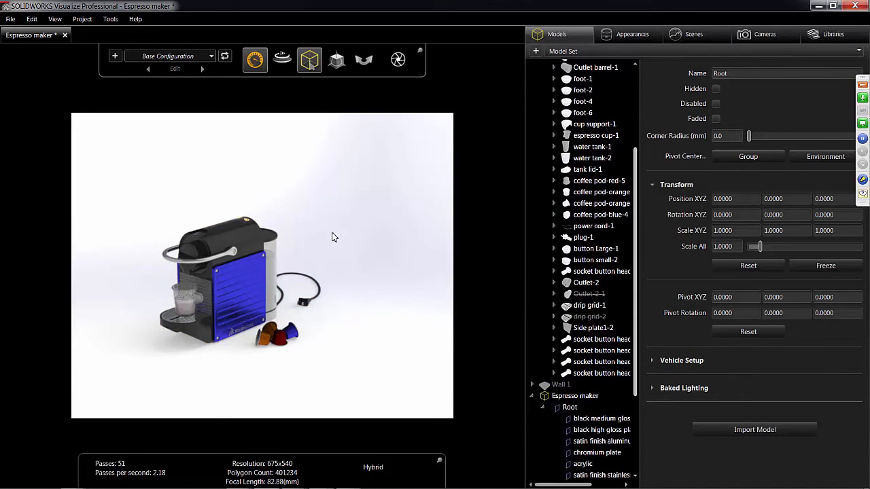
pyautogui.scroll(-3, 333, 237)
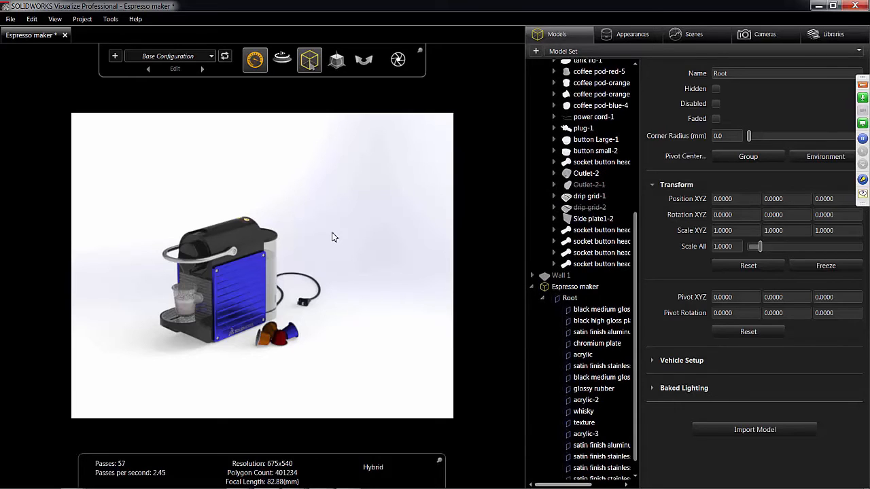
pyautogui.scroll(7, 333, 236)
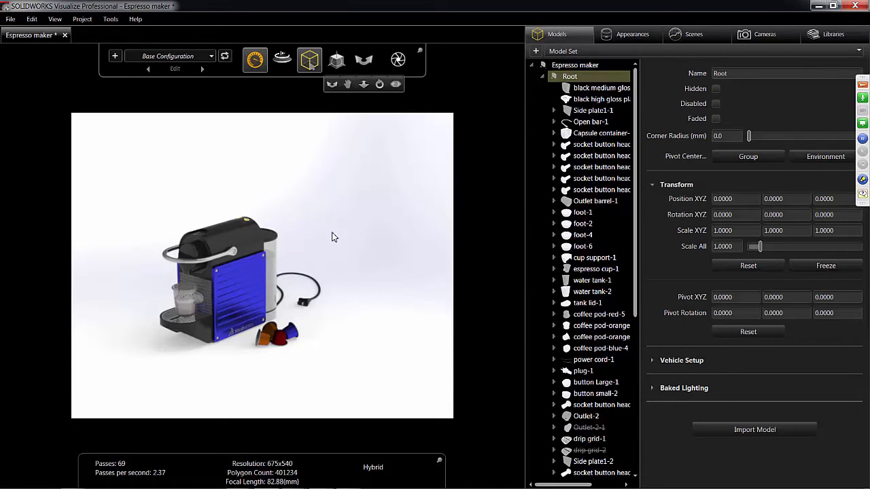
# - Collapse both Espresso maker models in the model tree and select the newly imported one
pyautogui.press('Left')
pyautogui.press('Left')
pyautogui.press('Left')
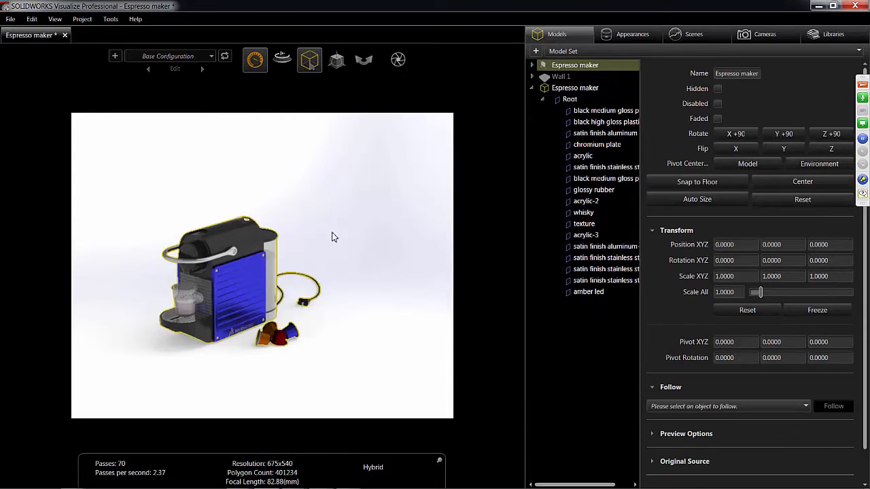
pyautogui.press('Down')
pyautogui.press('Down')
pyautogui.press('Left')
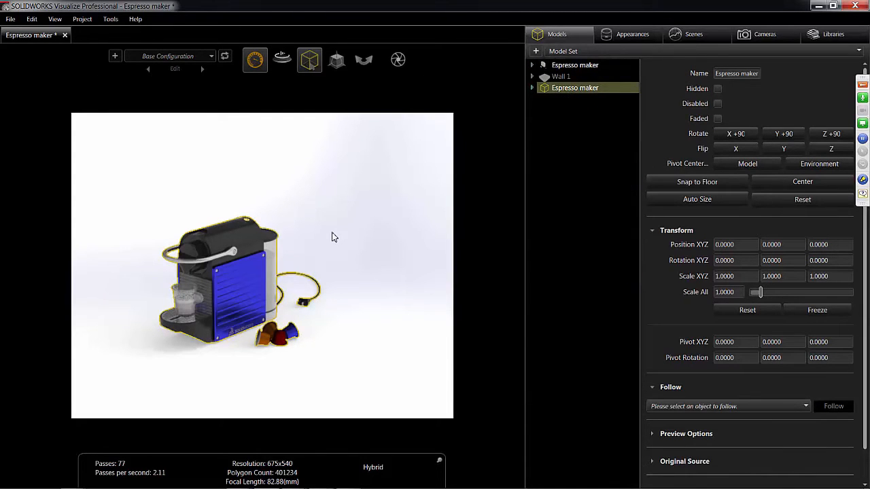
# - Move the imported Espresso maker about 0.33 along X so it stands beside the original
pyautogui.press('m')
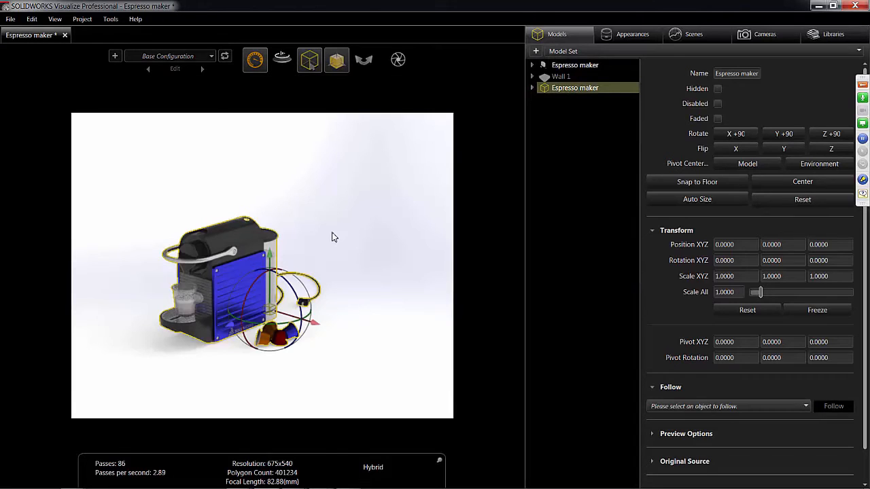
pyautogui.moveTo(313, 323); pyautogui.dragTo(431, 359)
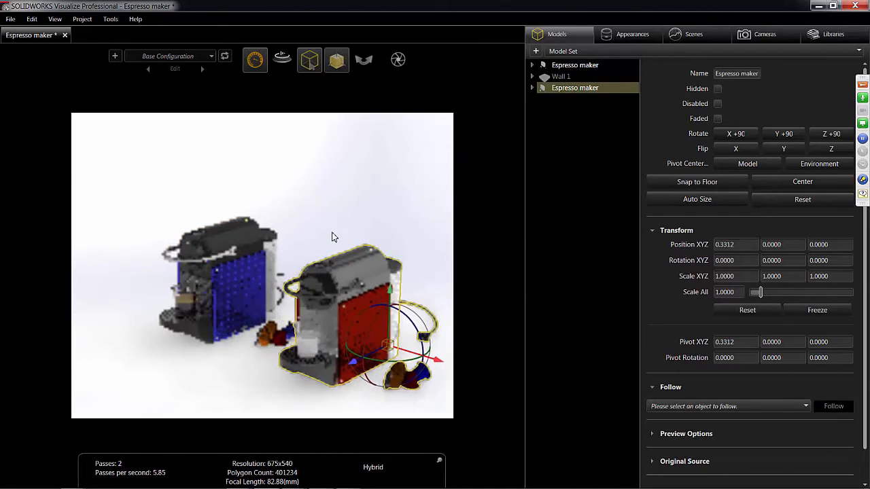
pyautogui.click(333, 237)
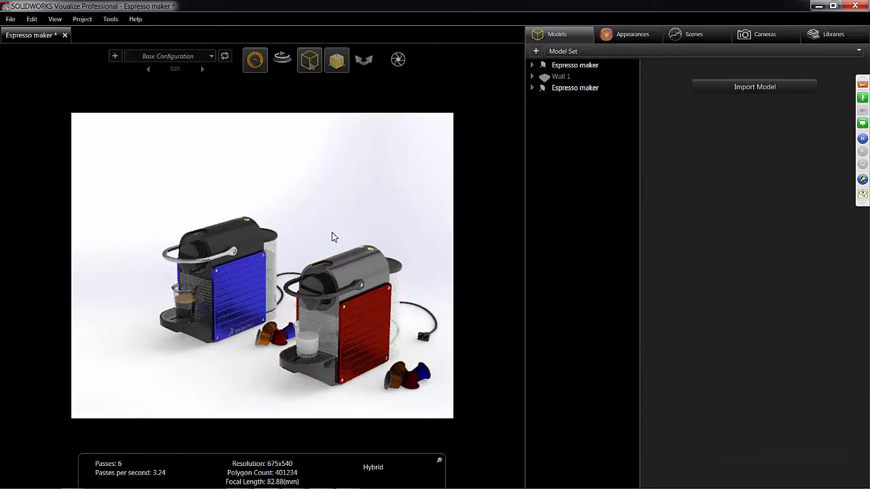
# - Apply the red pod appearance to the original machine's side plate and Blue pod to the imported model's side plates, comparing both sides of each
pyautogui.click(627, 34)
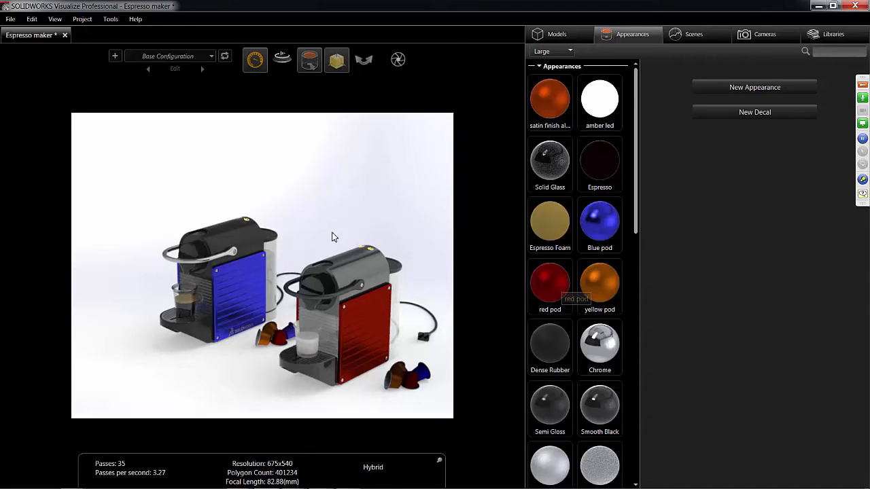
pyautogui.moveTo(556, 284); pyautogui.dragTo(241, 306)
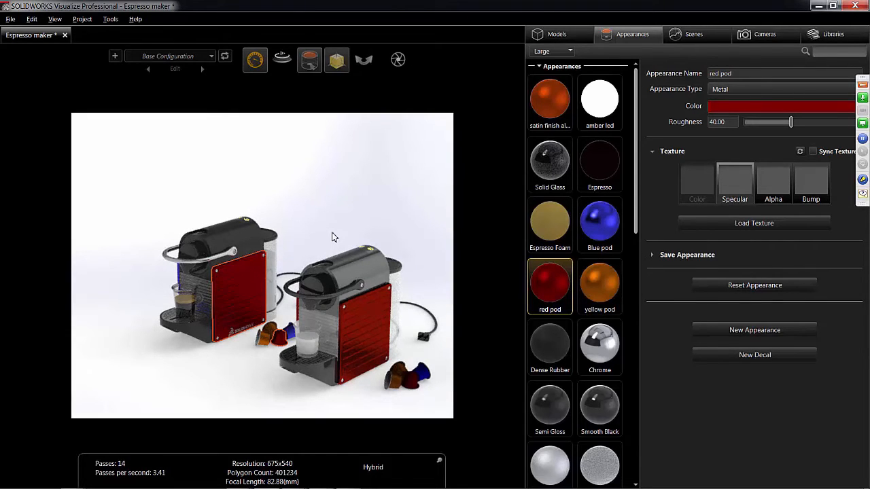
pyautogui.moveTo(332, 236); pyautogui.dragTo(405, 235, button='middle')
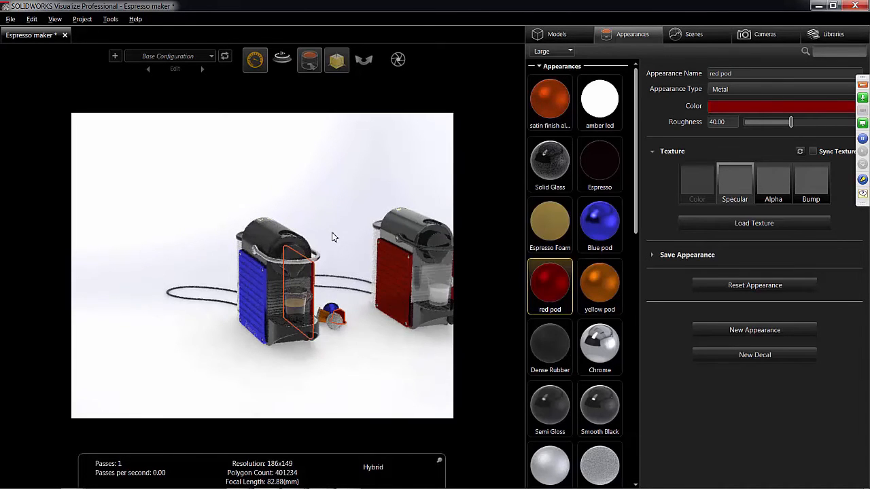
pyautogui.moveTo(332, 236); pyautogui.dragTo(332, 236, button='middle')
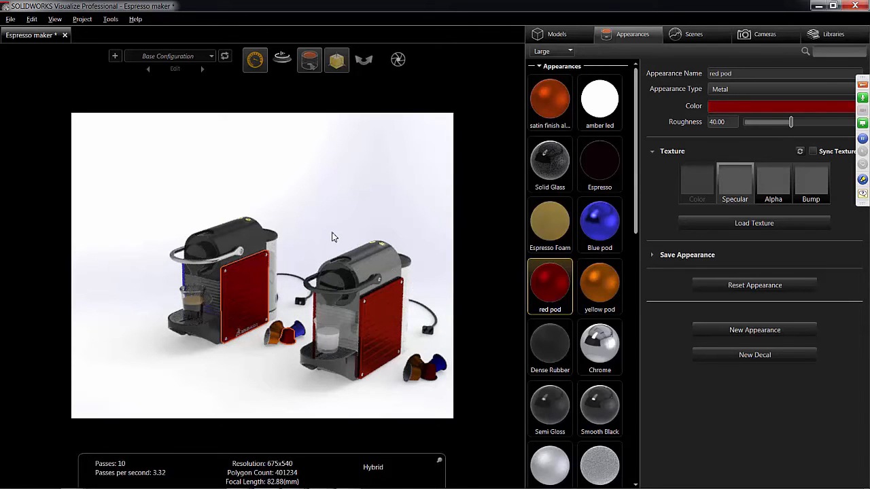
pyautogui.moveTo(599, 225); pyautogui.dragTo(380, 320)
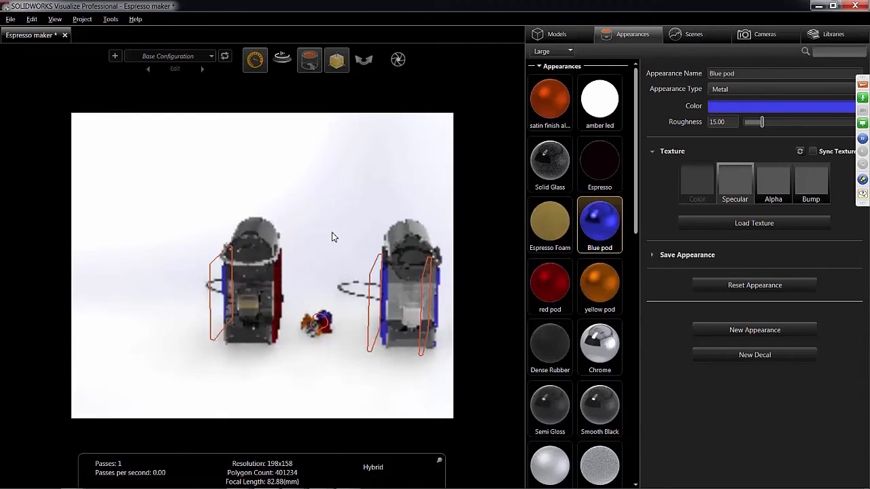
pyautogui.click(332, 233)
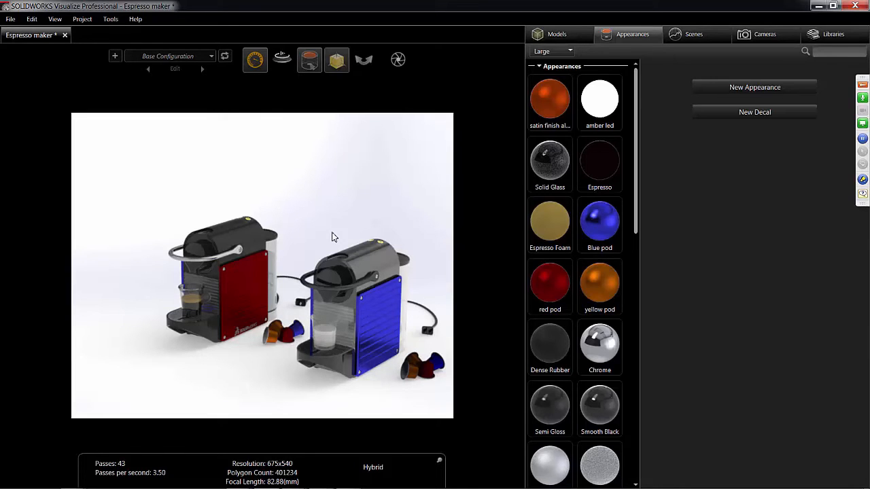
# - Delete the imported Espresso maker model from the project
pyautogui.click(549, 34)
pyautogui.click(574, 88)
pyautogui.rightClick(575, 88)
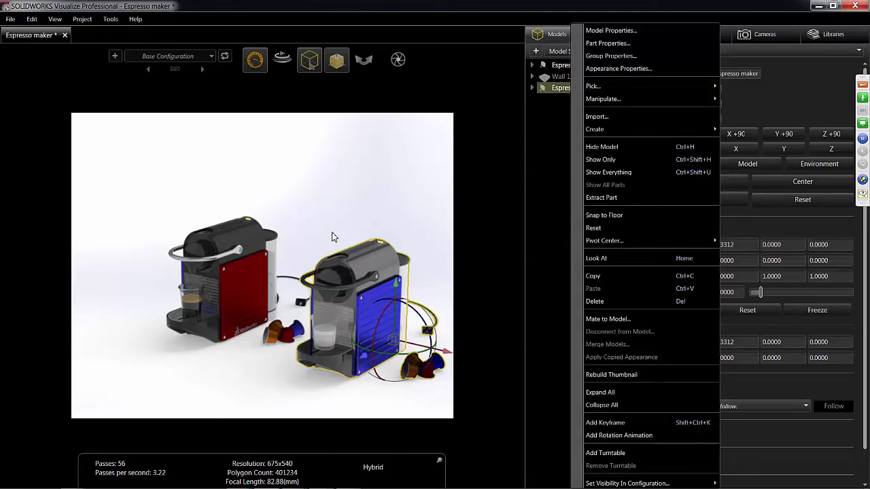
pyautogui.click(595, 301)
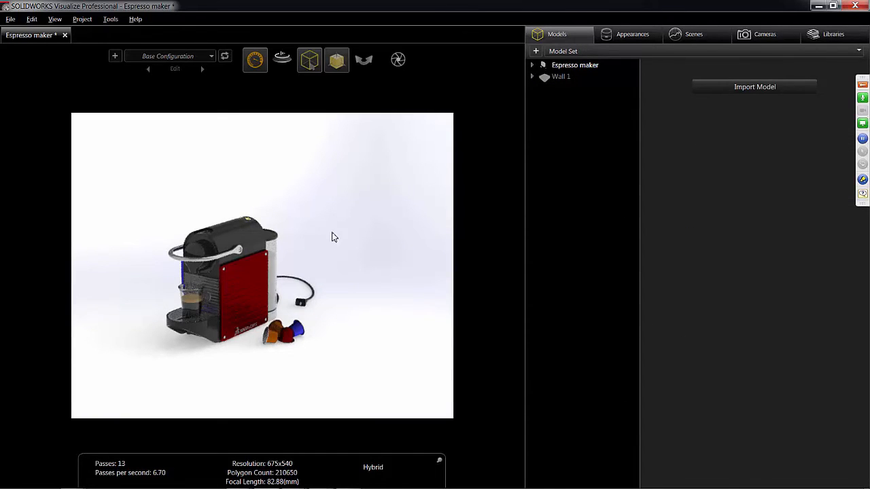
# - Change the appearance type of the side plate's red pod appearance to Plastic
pyautogui.moveTo(332, 233); pyautogui.dragTo(332, 236, button='middle')
pyautogui.scroll(3, 333, 236)
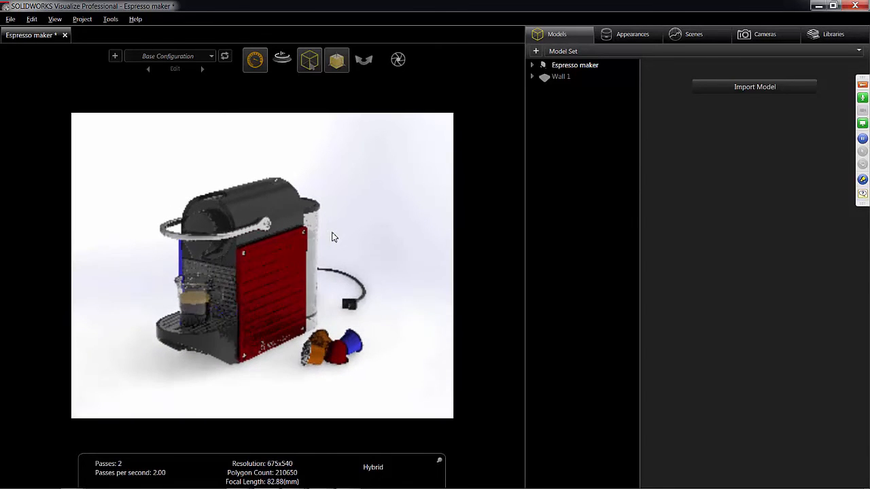
pyautogui.click(628, 34)
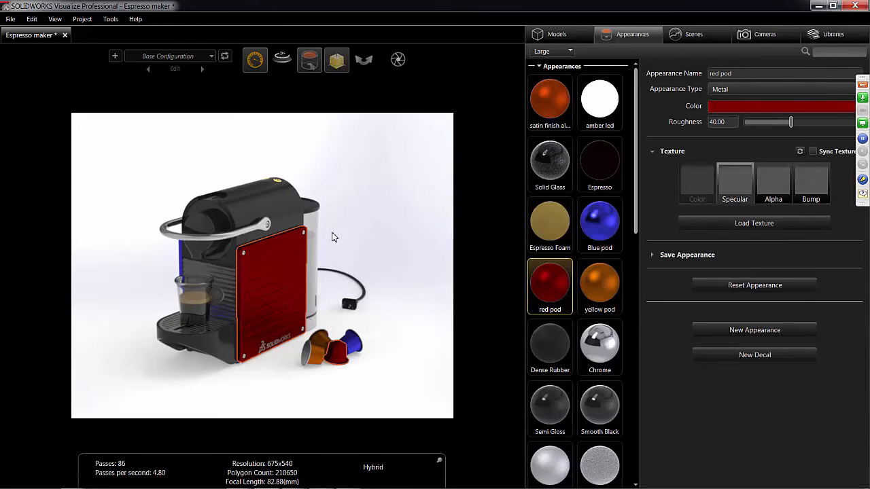
pyautogui.click(781, 89)
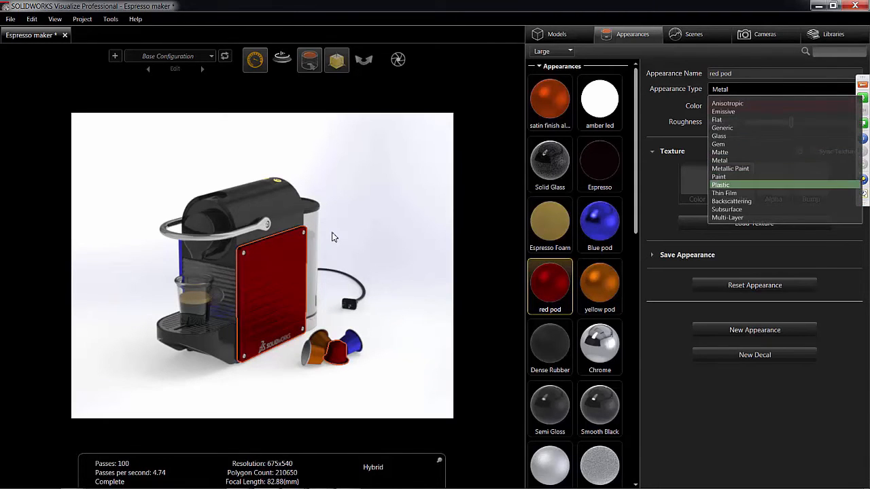
pyautogui.press('Return')
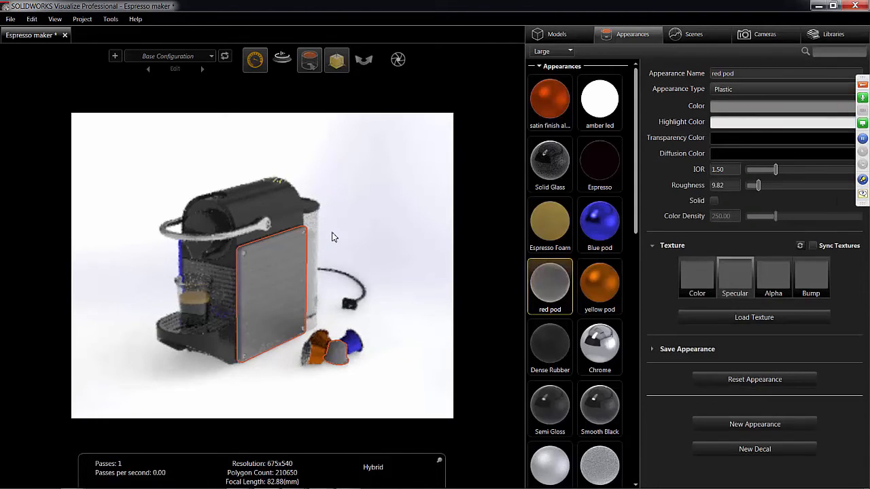
# - Set the red pod appearance's color to dark grey with saturation 3.8 and value 19.2
pyautogui.click(782, 106)
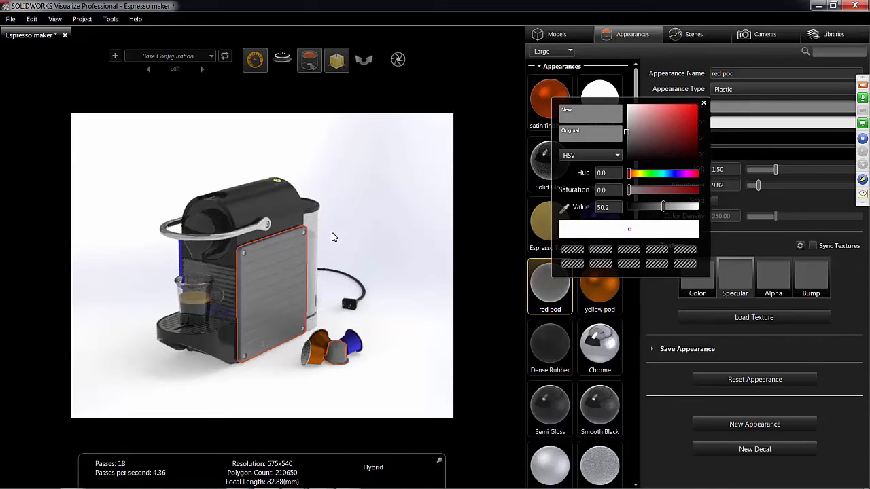
pyautogui.click(629, 149)
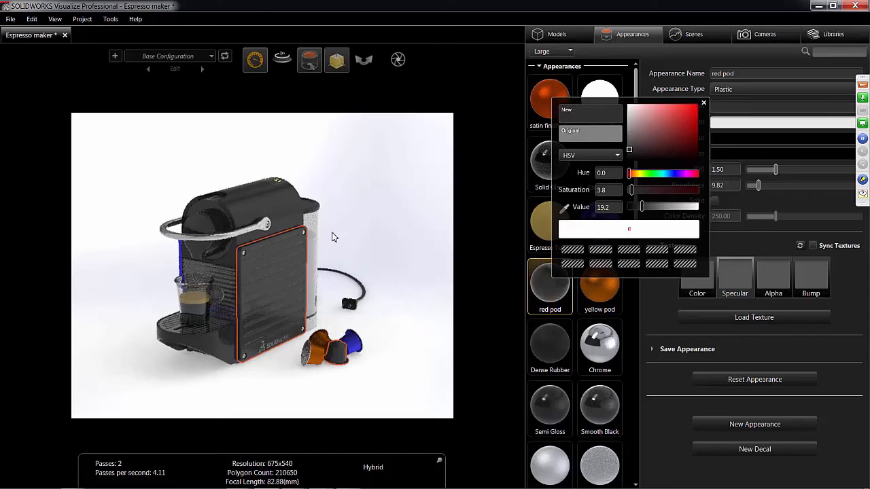
pyautogui.click(703, 103)
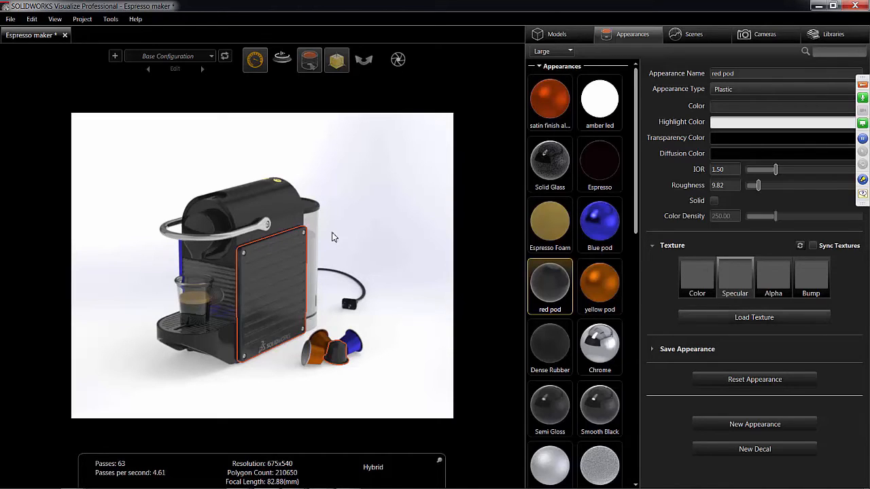
# - Load the Carbon Fiber image as the specular texture of the red pod appearance
pyautogui.click(754, 318)
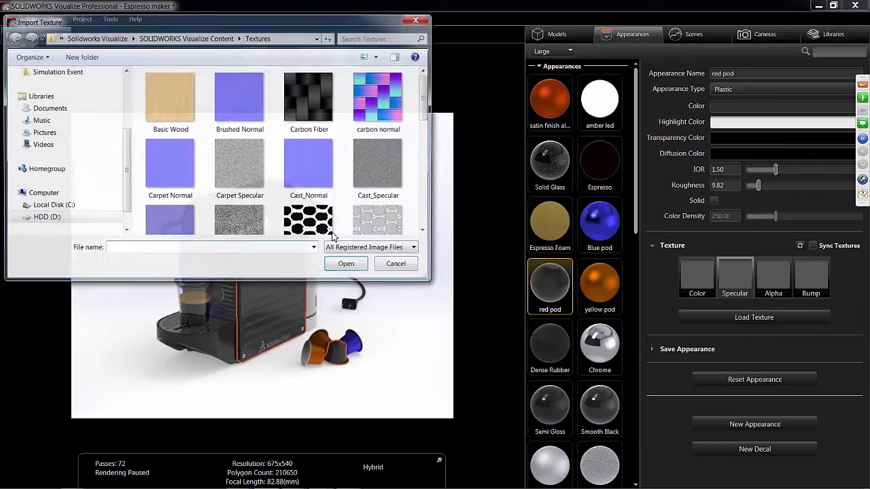
pyautogui.click(310, 102)
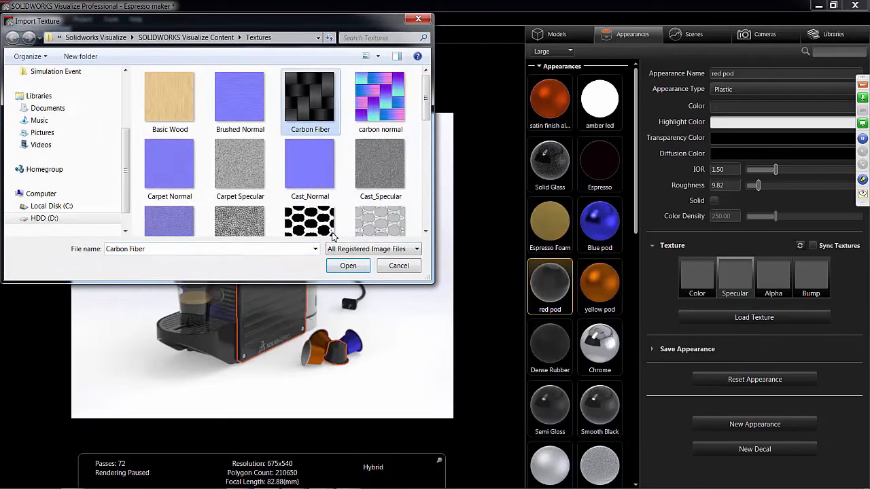
pyautogui.click(348, 266)
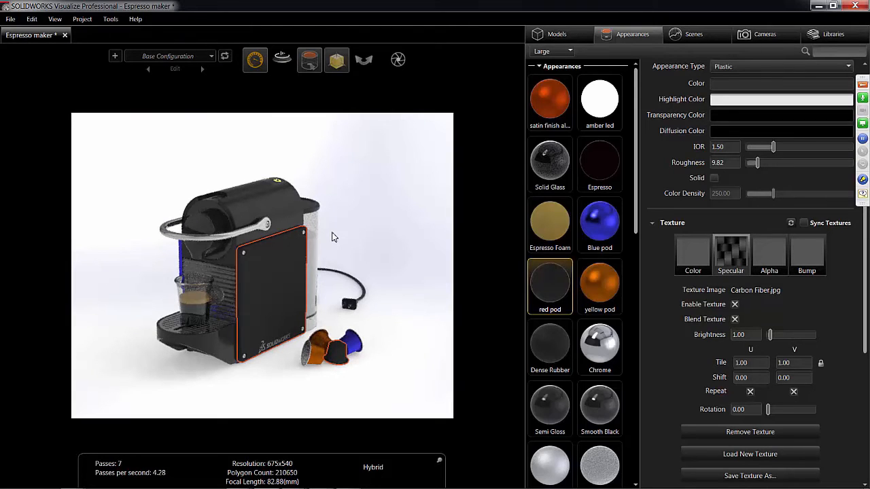
# - Set the Carbon Fiber texture's U and V tiling to 3.46 and deselect the appearance
pyautogui.scroll(5, 333, 237)
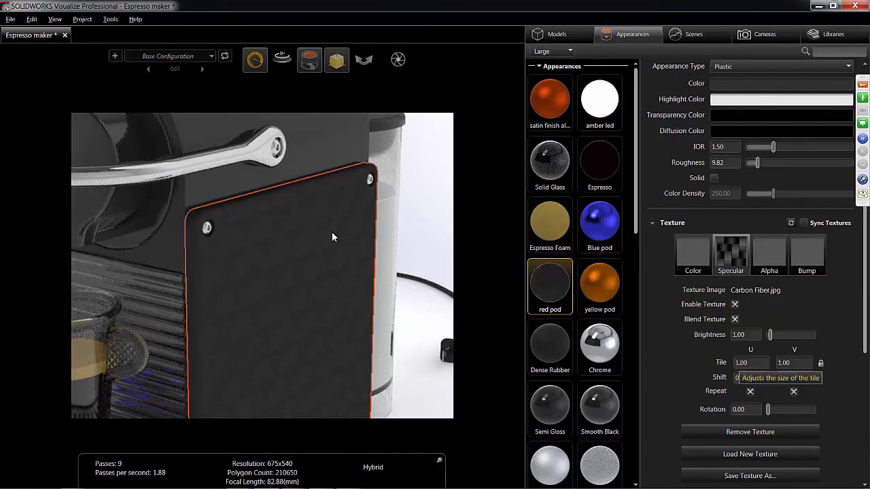
pyautogui.moveTo(750, 362); pyautogui.dragTo(847, 363)
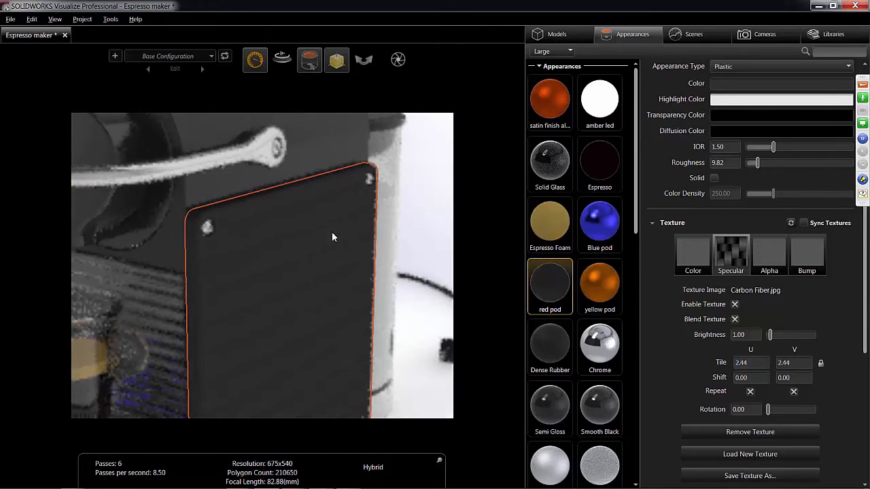
pyautogui.moveTo(750, 363); pyautogui.dragTo(819, 363)
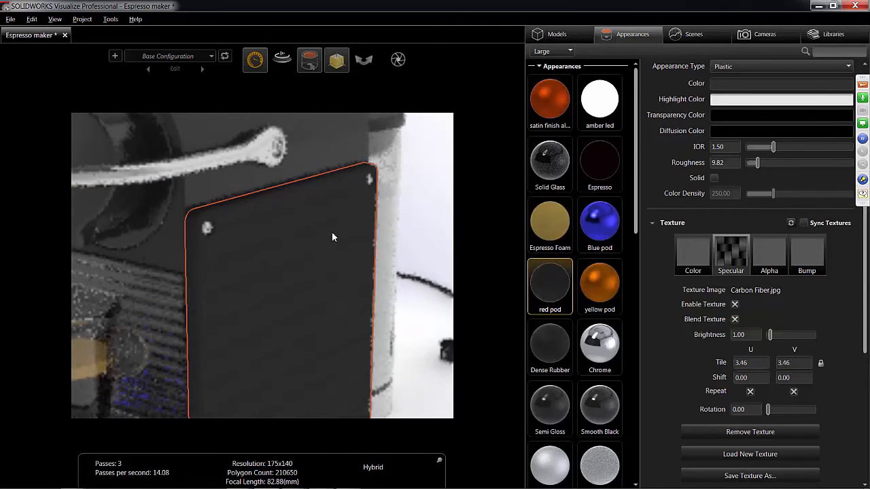
pyautogui.press('Escape')
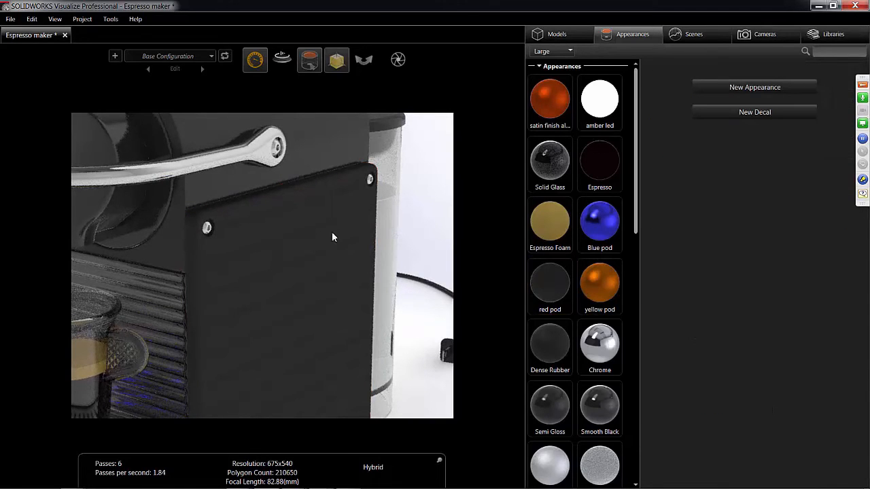
# - Inspect the side plate's texture, turn off the manipulator, and set the red pod appearance's IOR to 1.66 and roughness to 2.46
pyautogui.scroll(5, 333, 237)
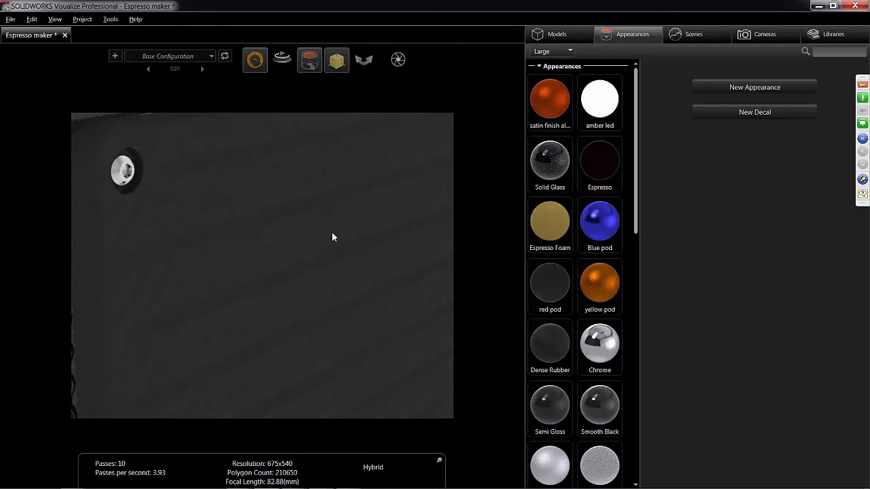
pyautogui.scroll(-5, 333, 237)
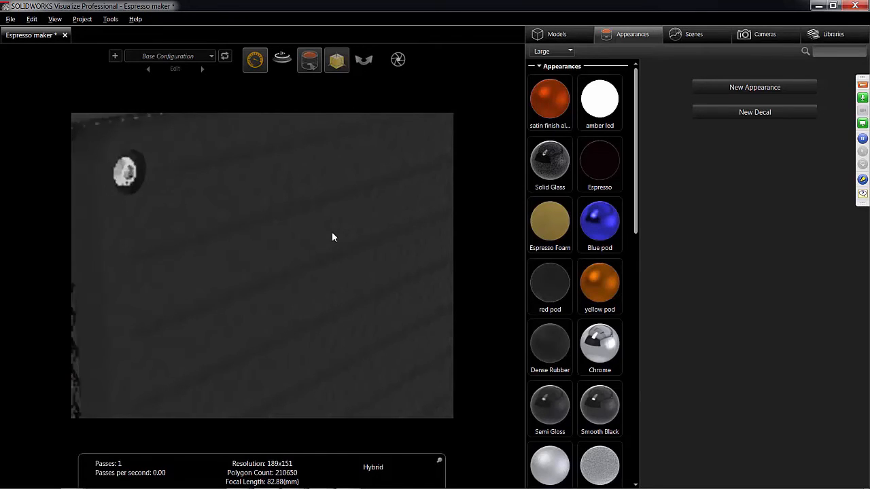
pyautogui.scroll(-2, 332, 237)
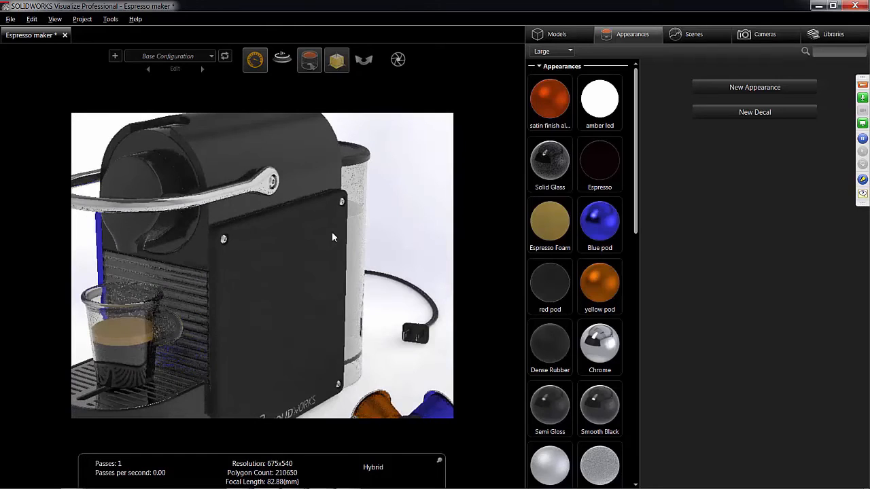
pyautogui.click(332, 237)
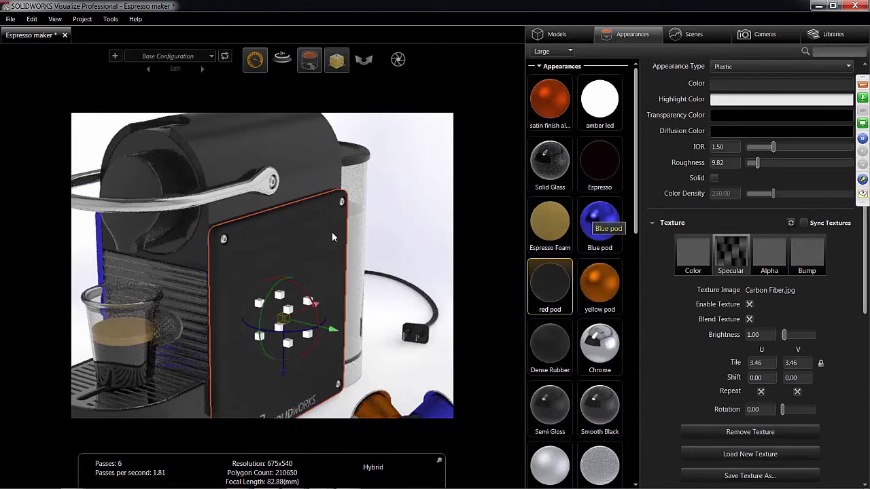
pyautogui.click(336, 59)
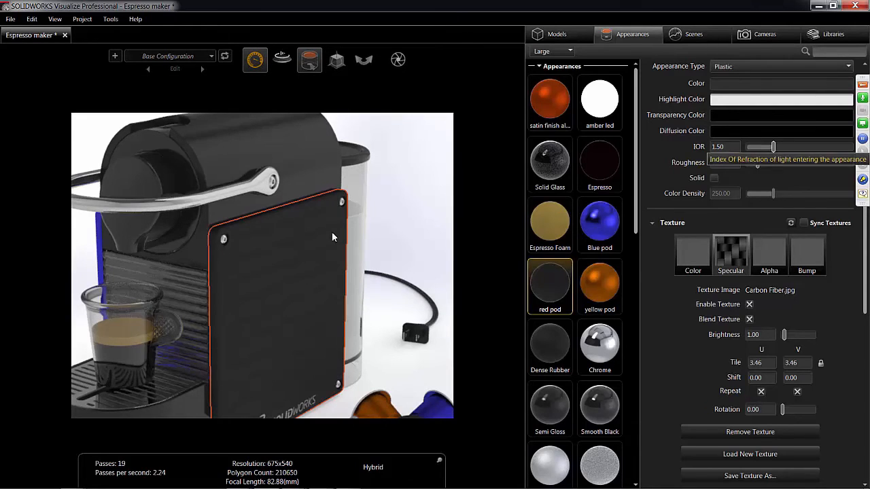
pyautogui.moveTo(772, 147); pyautogui.dragTo(749, 162)
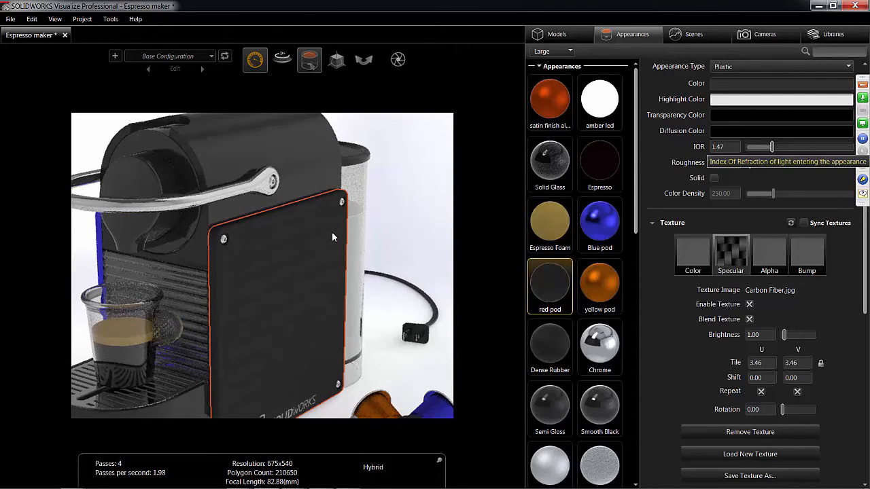
pyautogui.moveTo(771, 147); pyautogui.dragTo(781, 146)
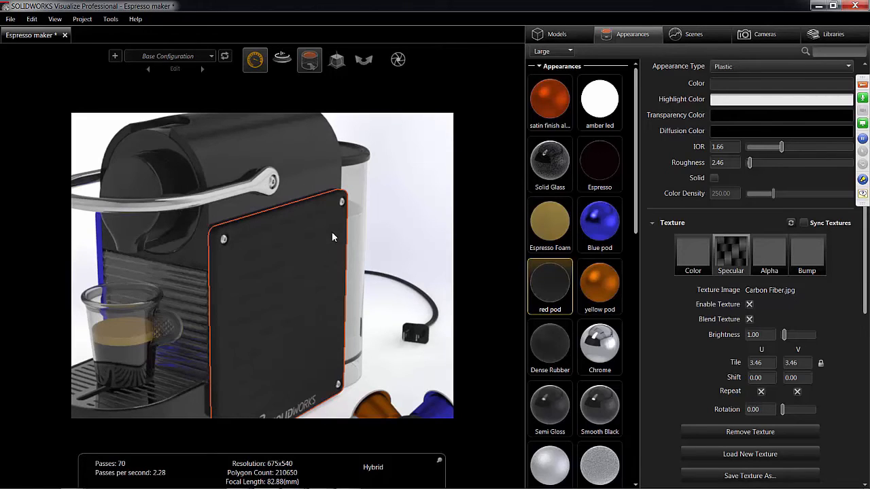
# - Apply the Blue pod appearance to the machine's side plate and deselect it
pyautogui.moveTo(599, 221); pyautogui.dragTo(333, 237)
pyautogui.click(333, 237)
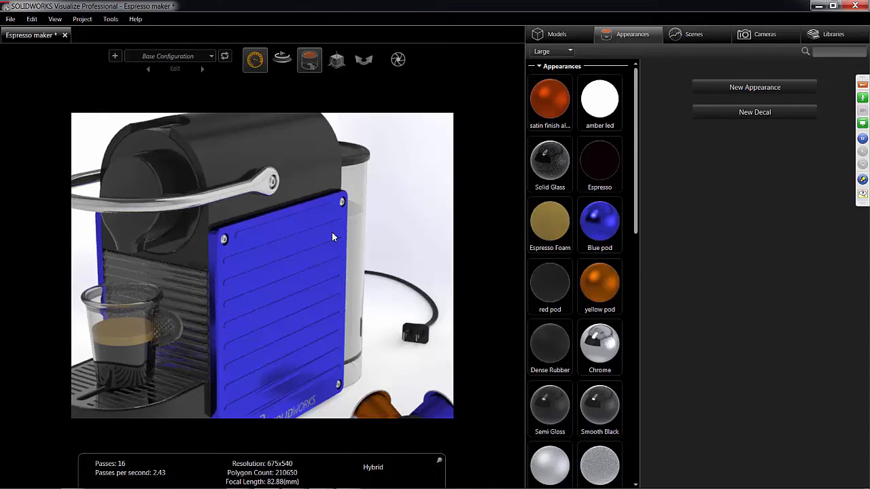
# - Apply the Kitchen environment from the scene's environments to the espresso maker project
pyautogui.scroll(2, 333, 237)
pyautogui.scroll(-4, 333, 237)
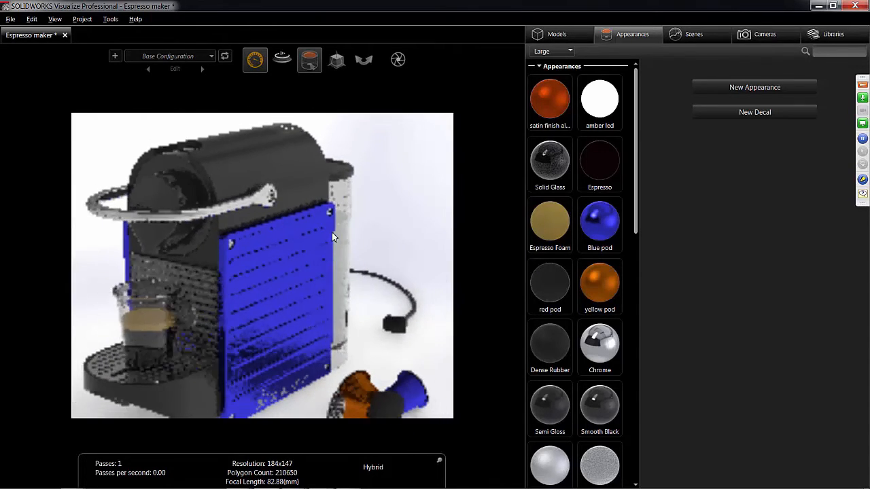
pyautogui.scroll(-3, 333, 237)
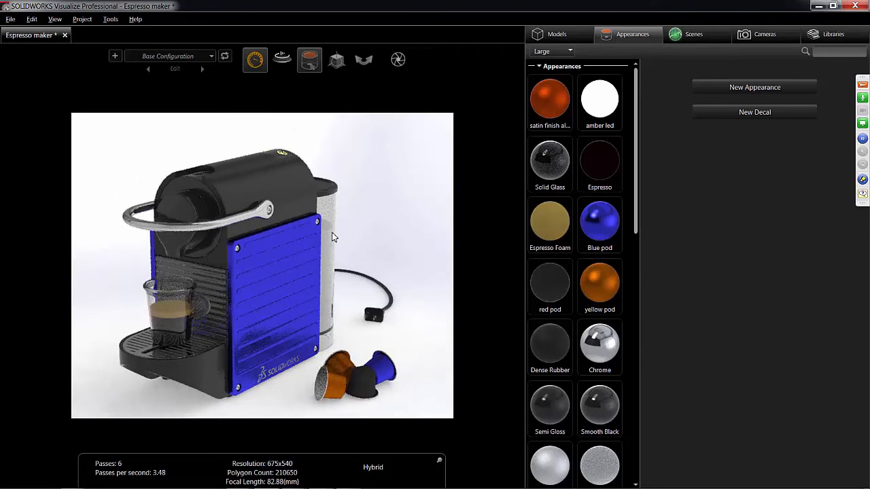
pyautogui.click(693, 34)
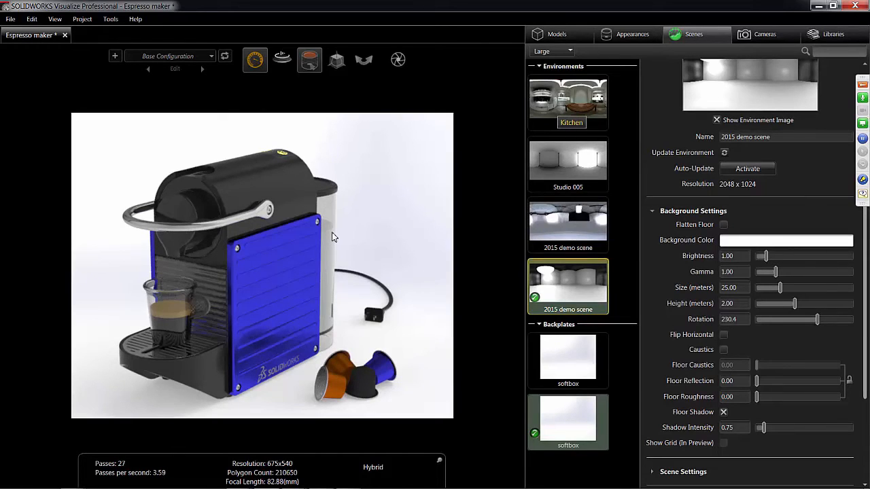
pyautogui.moveTo(570, 102); pyautogui.dragTo(406, 163)
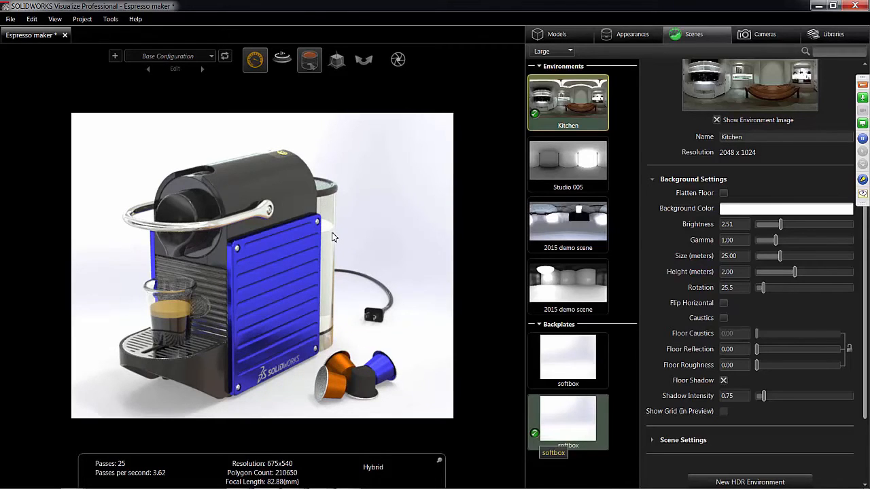
# - Turn off the visibility of both softbox backplates, including the active one behind the espresso maker
pyautogui.rightClick(547, 425)
pyautogui.click(568, 361)
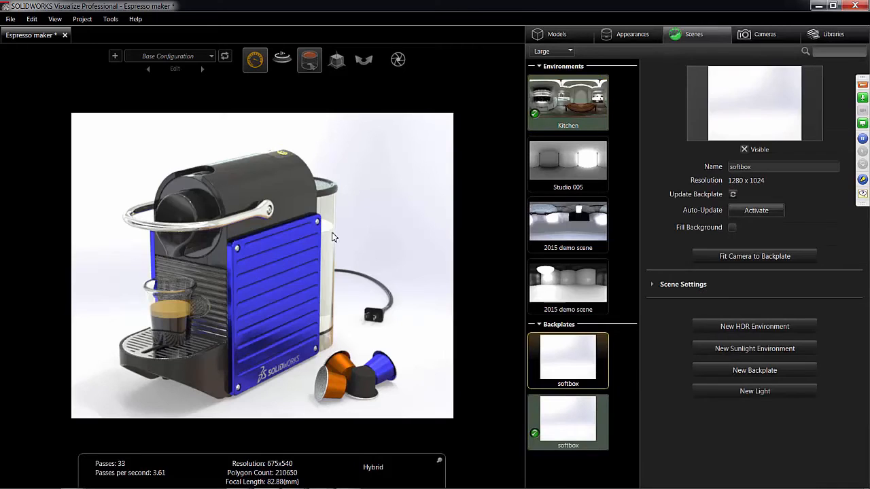
pyautogui.click(744, 149)
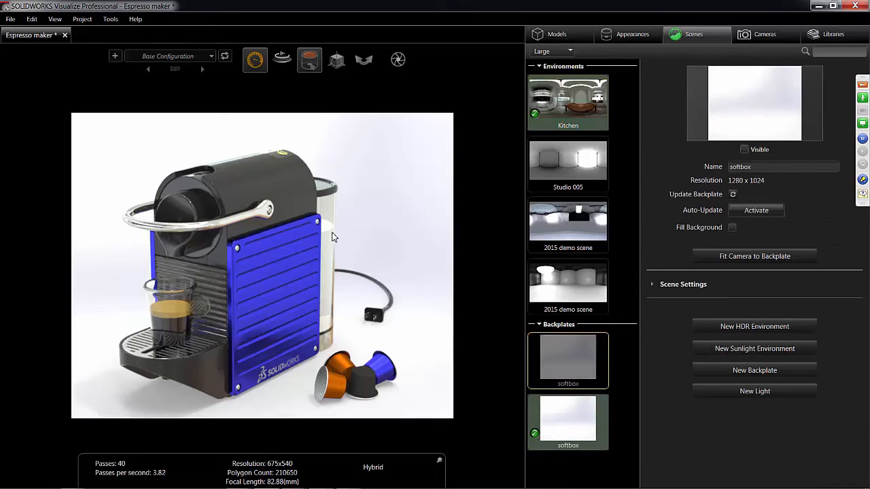
pyautogui.click(568, 421)
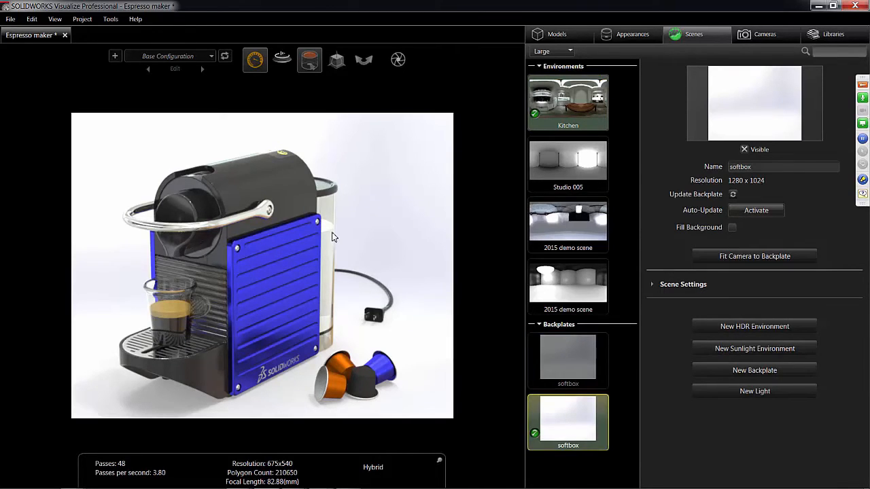
pyautogui.click(744, 150)
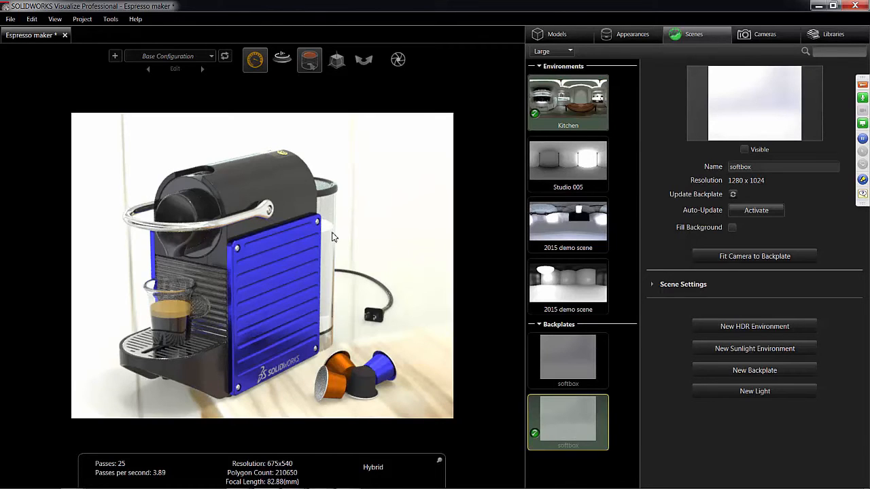
# - Make the first softbox backplate, the inactive one, visible again
pyautogui.scroll(3, 333, 236)
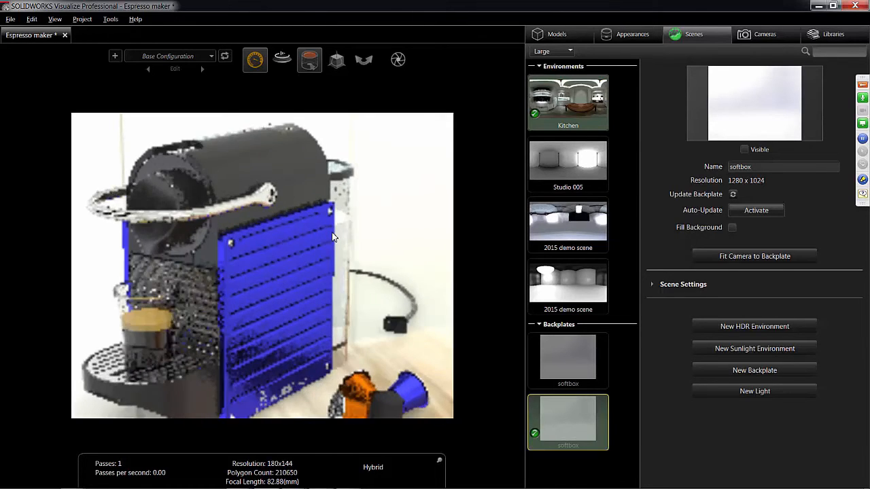
pyautogui.scroll(-5, 333, 236)
pyautogui.scroll(-5, 333, 236)
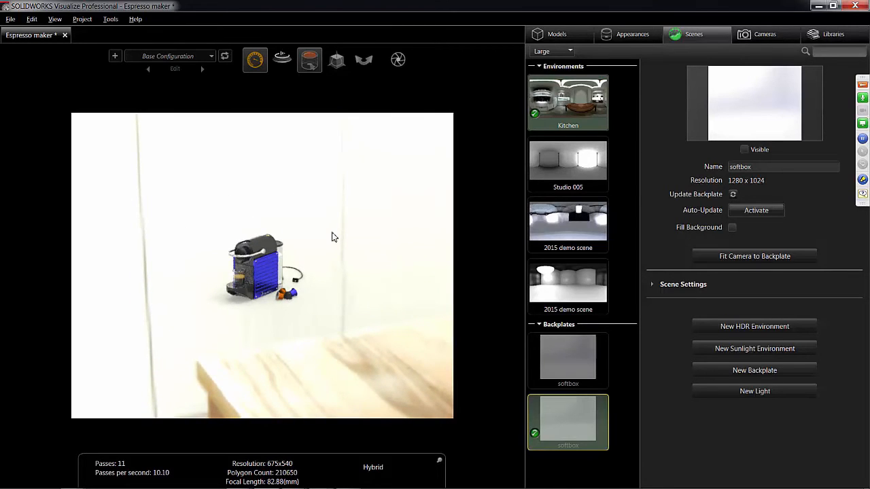
pyautogui.moveTo(333, 236); pyautogui.dragTo(333, 237, button='middle')
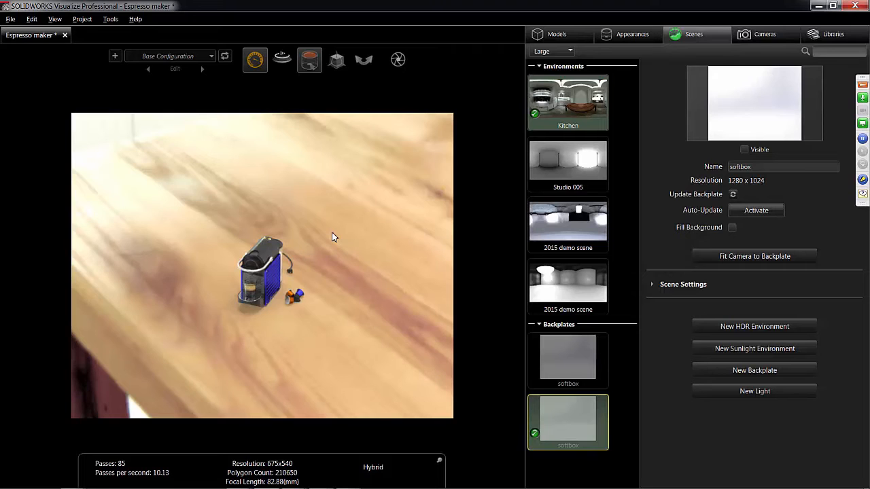
pyautogui.click(776, 34)
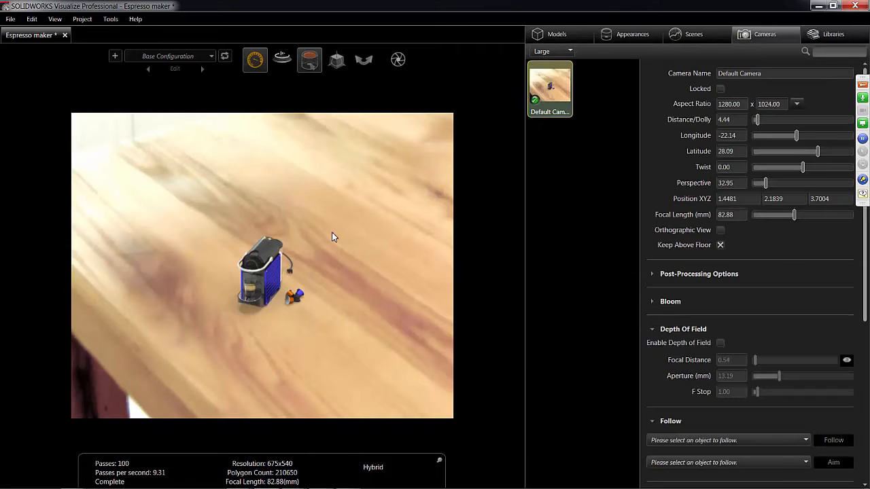
pyautogui.click(685, 34)
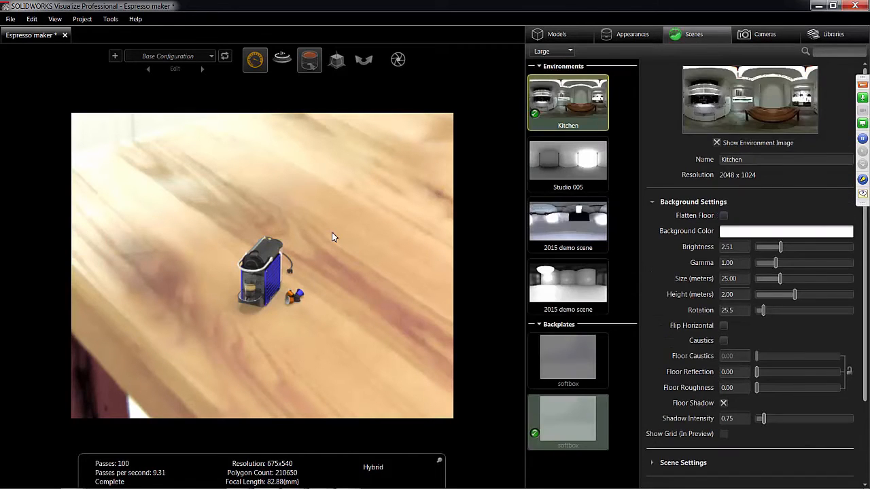
pyautogui.click(568, 357)
pyautogui.click(744, 149)
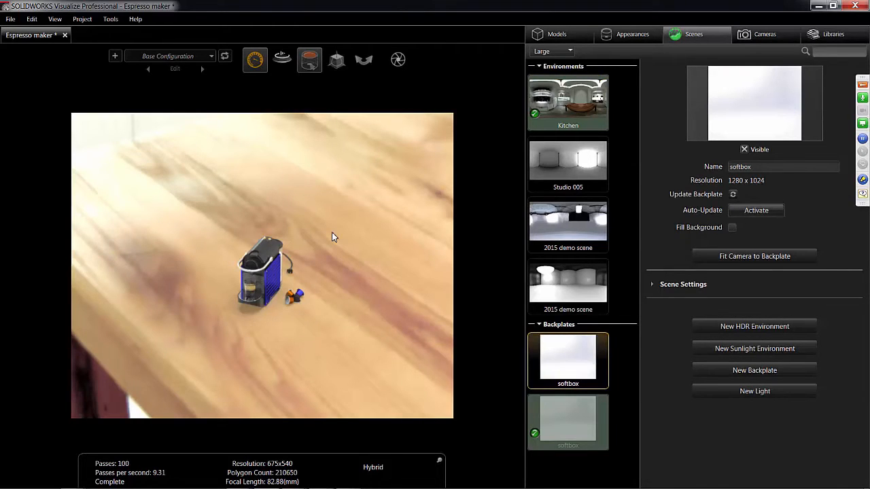
# - Hide the Kitchen environment image so that the espresso maker renders against the plain white background color
pyautogui.click(567, 102)
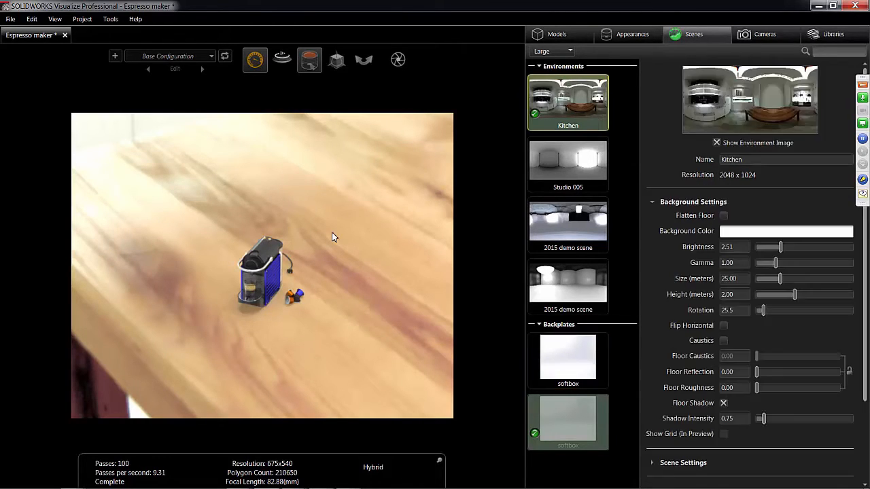
pyautogui.click(716, 143)
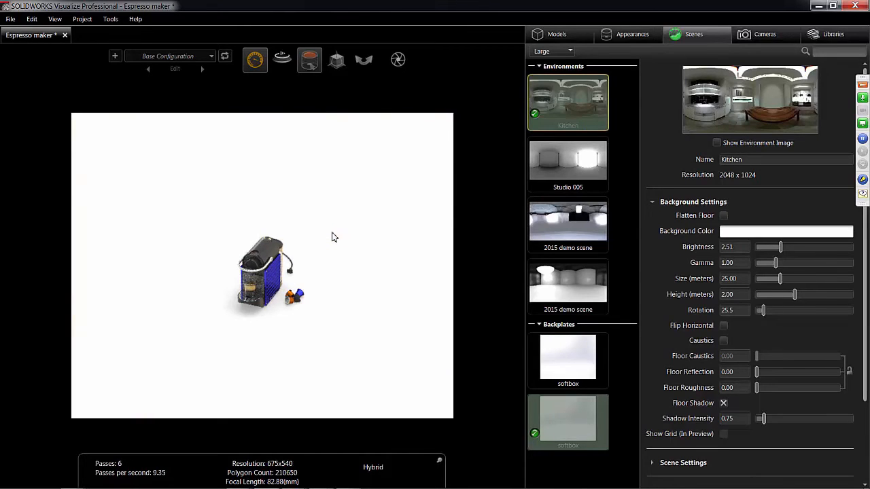
pyautogui.moveTo(333, 233); pyautogui.dragTo(296, 216, button='middle')
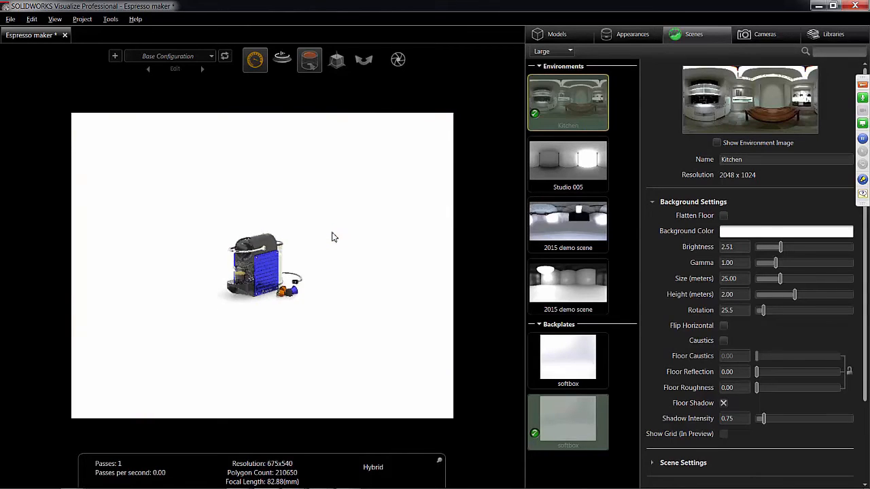
pyautogui.scroll(10, 332, 237)
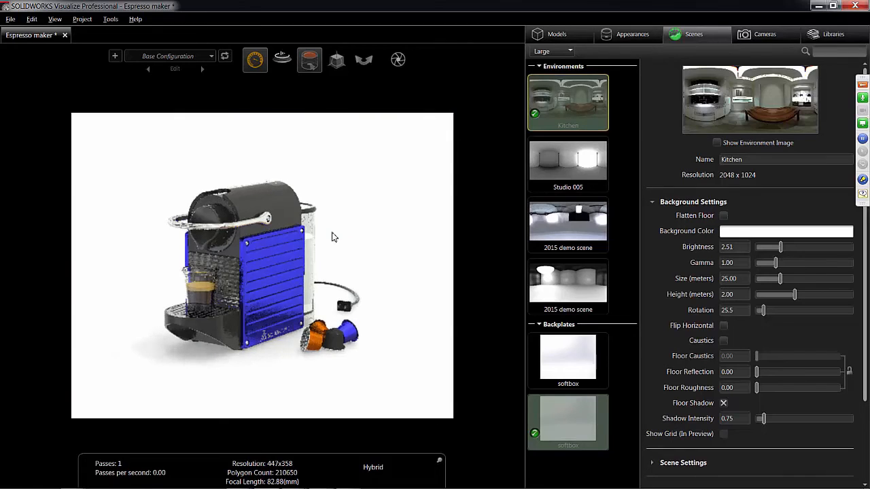
pyautogui.scroll(3, 333, 237)
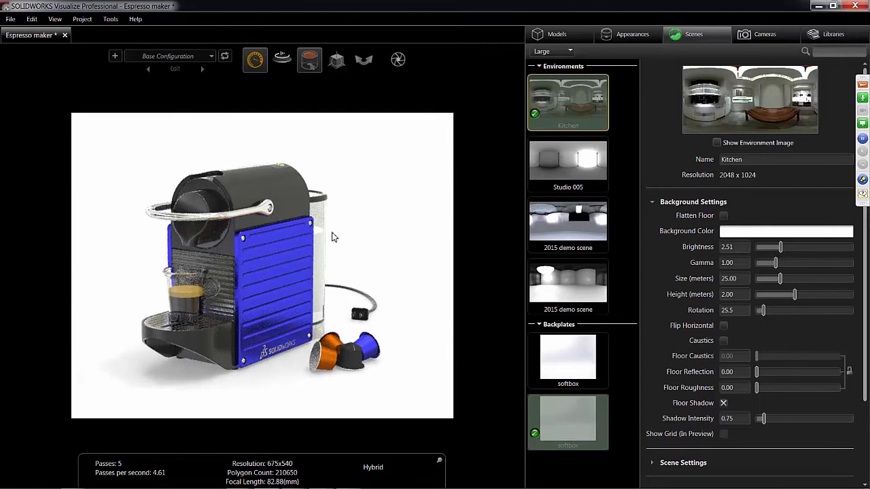
# - Enable depth of field on the Default Camera and pick a focus point on the model for a focal distance of 0.64
pyautogui.click(757, 34)
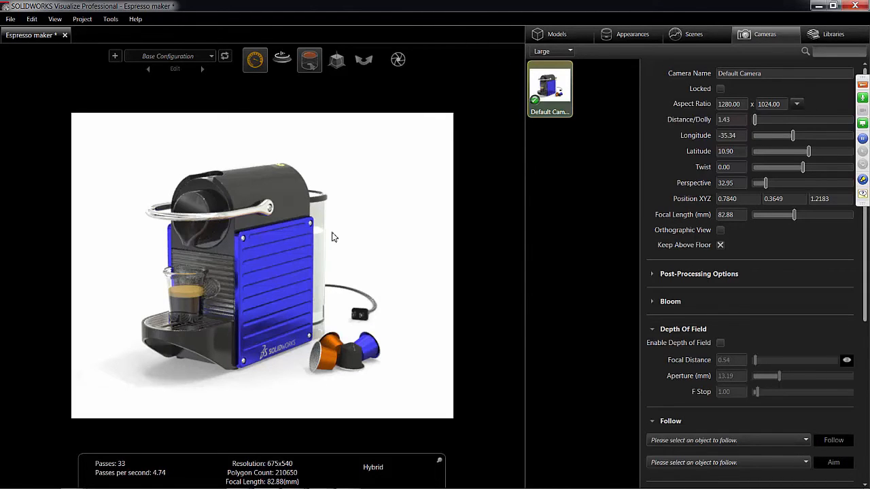
pyautogui.scroll(5, 333, 237)
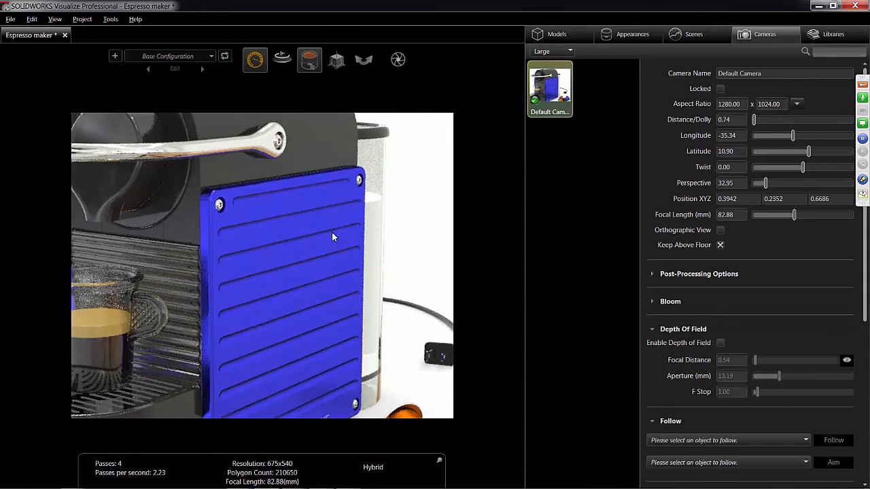
pyautogui.moveTo(332, 237); pyautogui.dragTo(305, 97, button='middle')
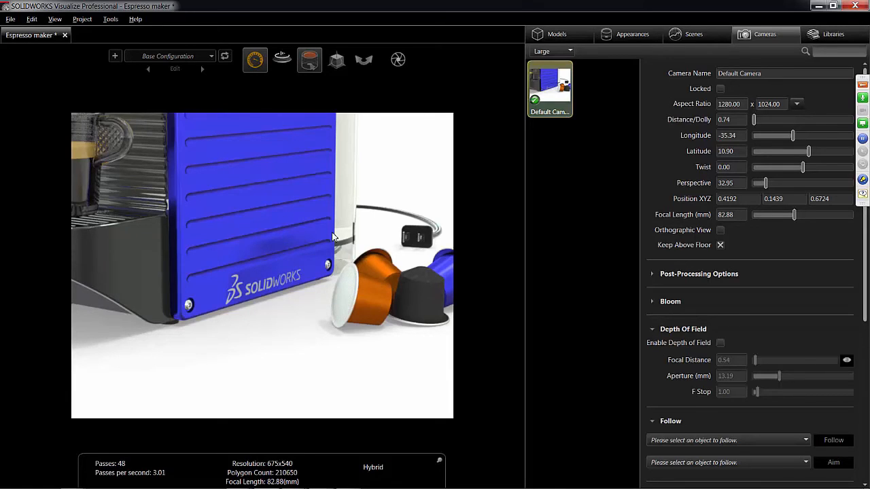
pyautogui.press('d')
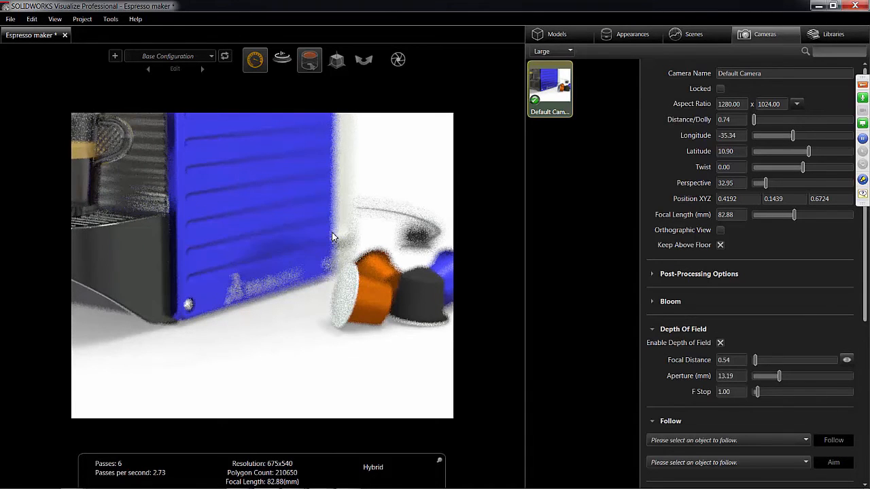
pyautogui.keyDown('ctrl'); pyautogui.keyDown('shift'); pyautogui.click(332, 236); pyautogui.keyUp('shift'); pyautogui.keyUp('ctrl')
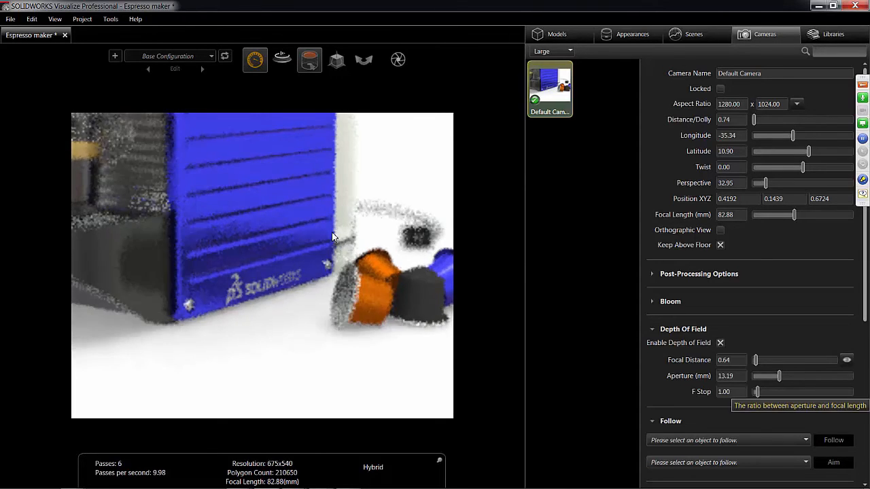
# - Try depth-of-field F-stops of 2.81 and 0.50 on the Default Camera and settle on 0.75
pyautogui.moveTo(756, 392); pyautogui.dragTo(765, 392)
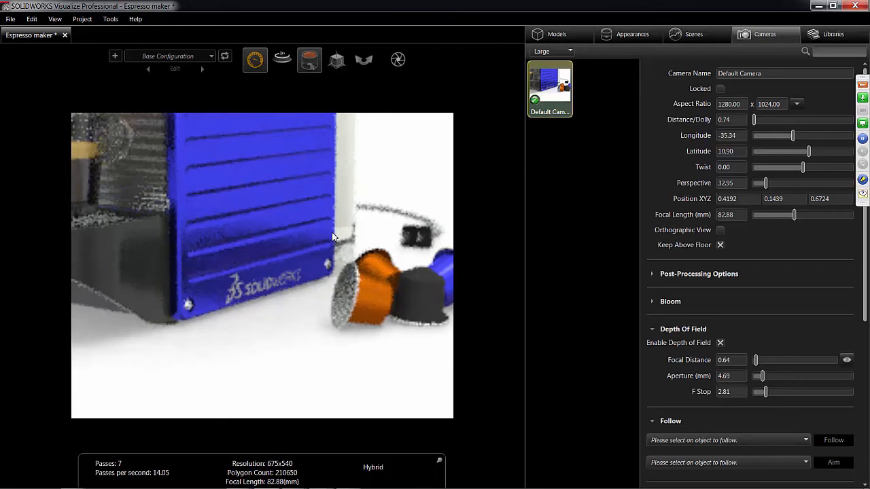
pyautogui.hotkey('ctrl', 'a')
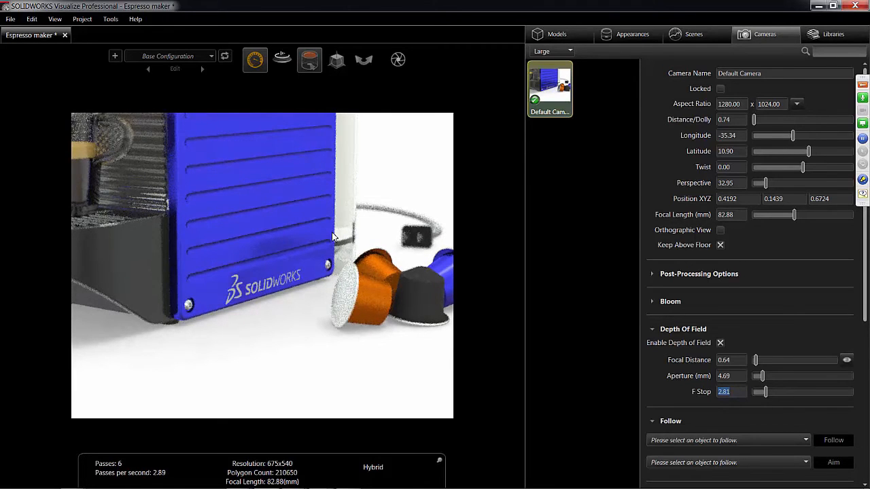
pyautogui.write('.5')
pyautogui.press('Tab')
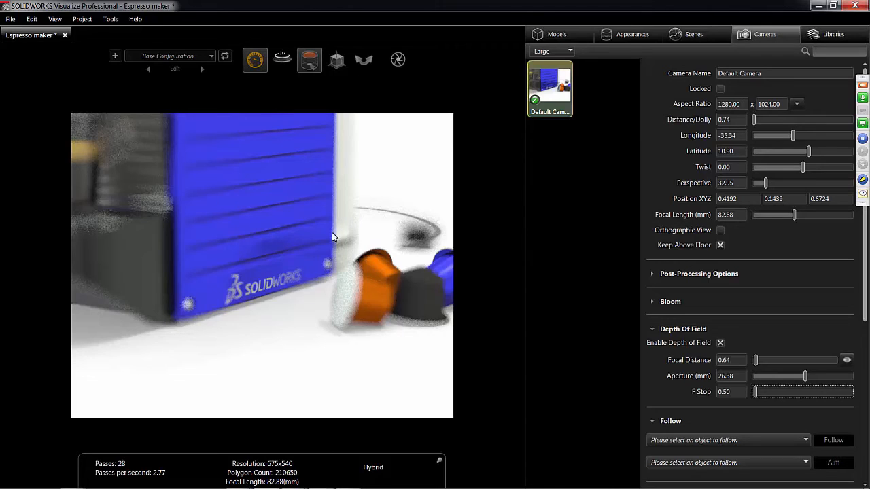
pyautogui.write('.75')
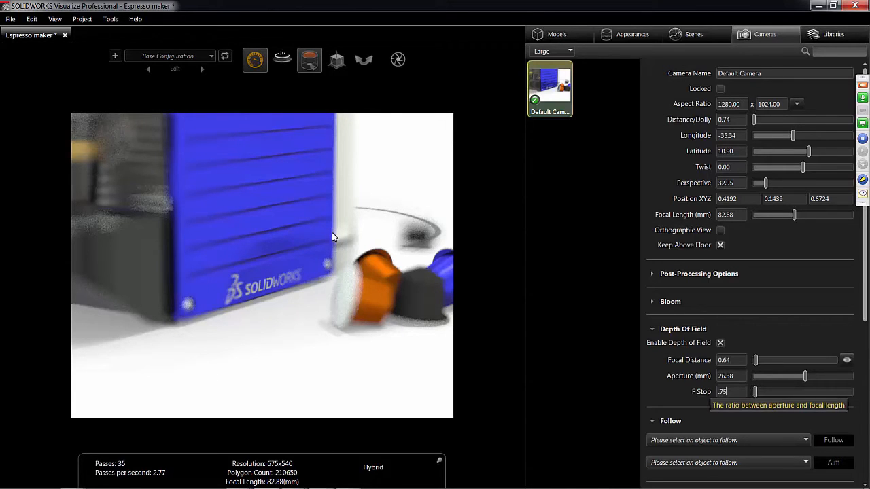
pyautogui.press('Tab')
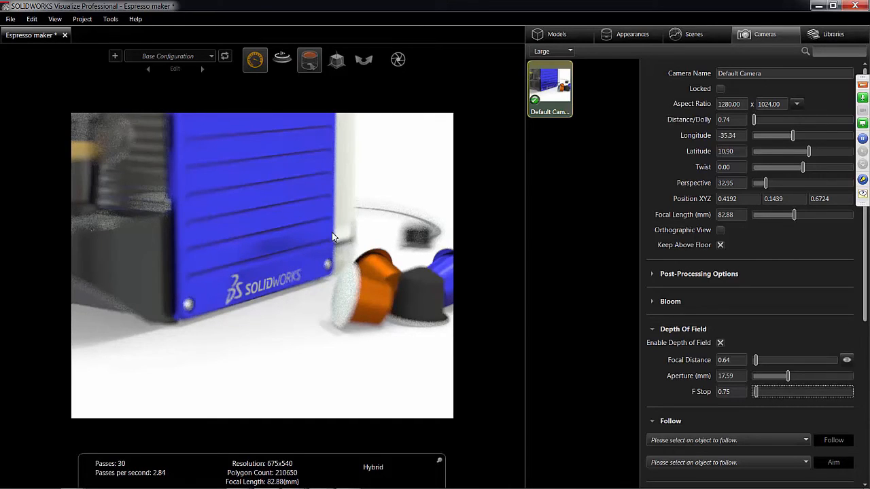
# - View the appearance library folders and the list of available library categories
pyautogui.click(827, 34)
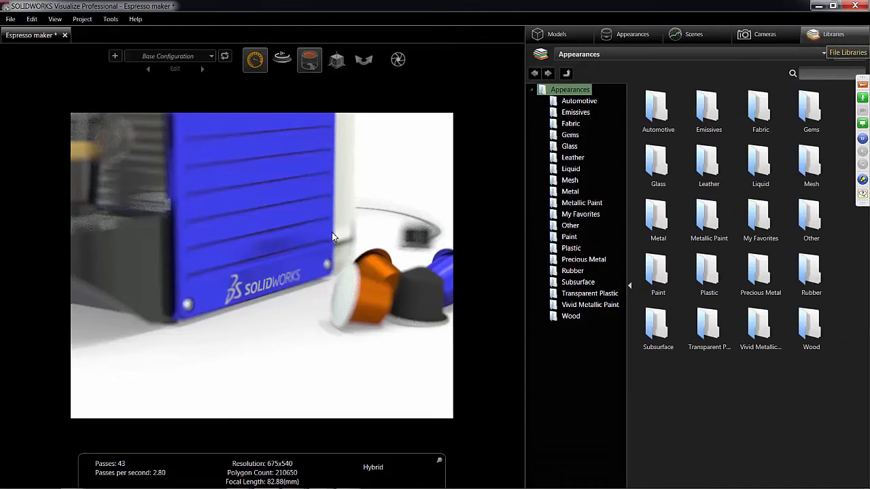
pyautogui.click(823, 54)
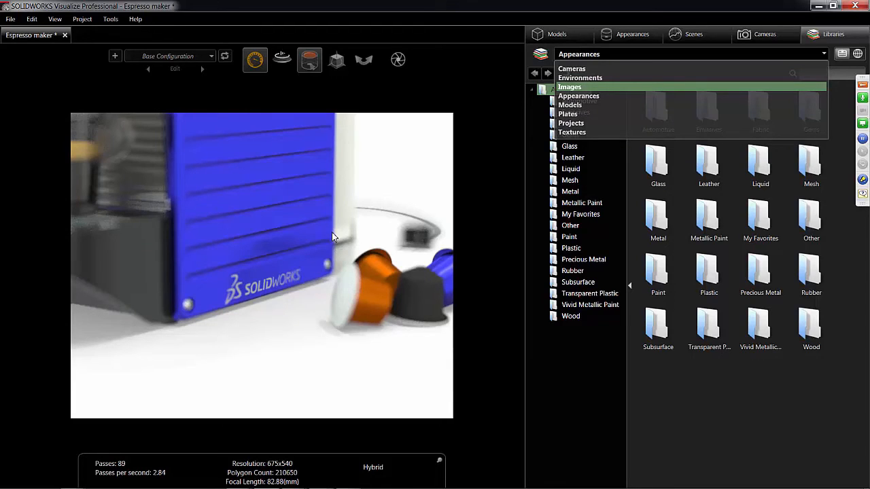
pyautogui.click(333, 236)
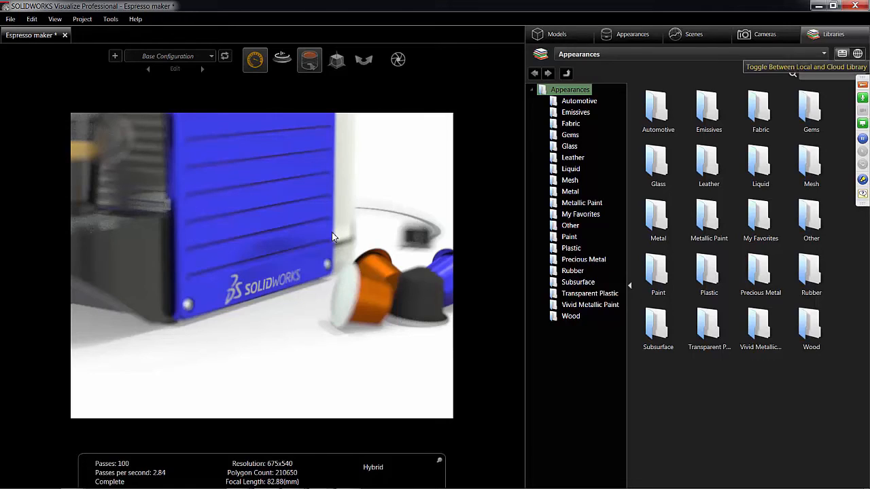
# - Open the program options to review the library paths
pyautogui.press('ctrl')
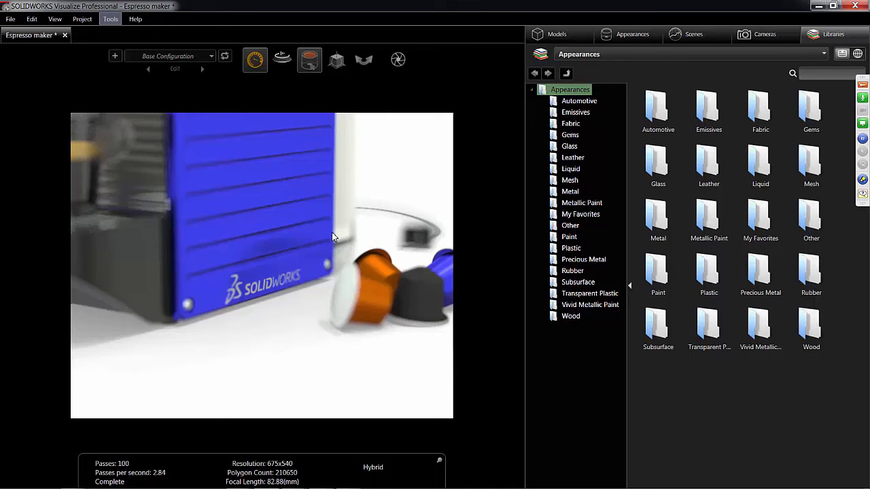
pyautogui.click(110, 19)
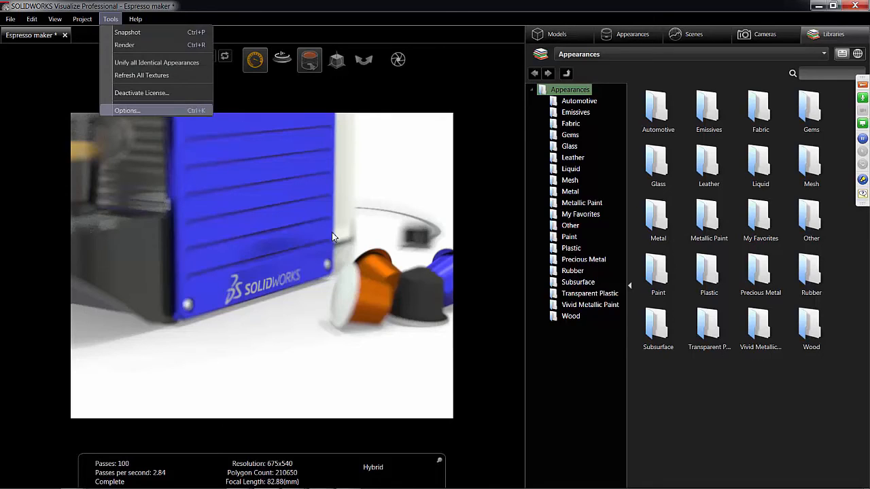
pyautogui.click(127, 110)
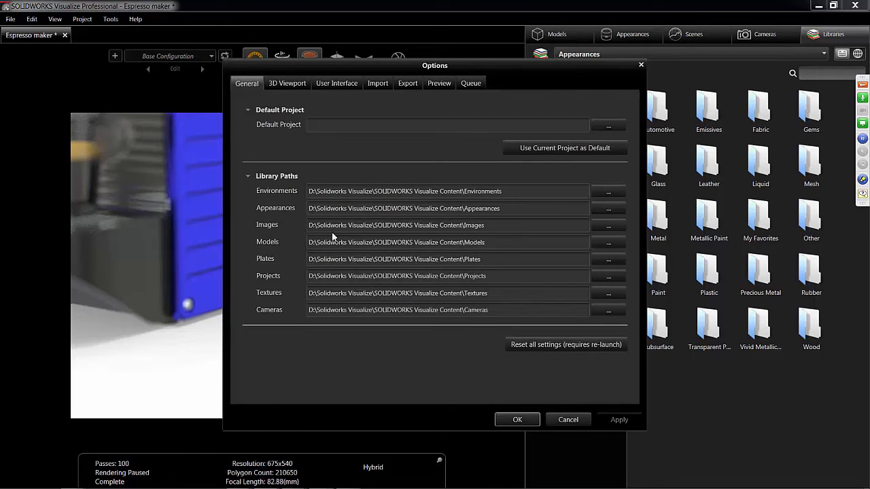
# - Review the General and 3D Viewport settings in the program options and close them without making changes
pyautogui.click(287, 84)
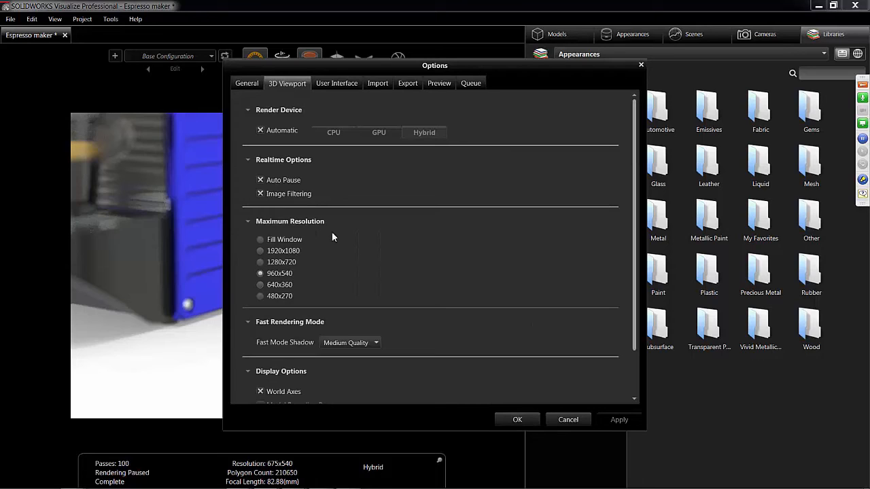
pyautogui.click(641, 65)
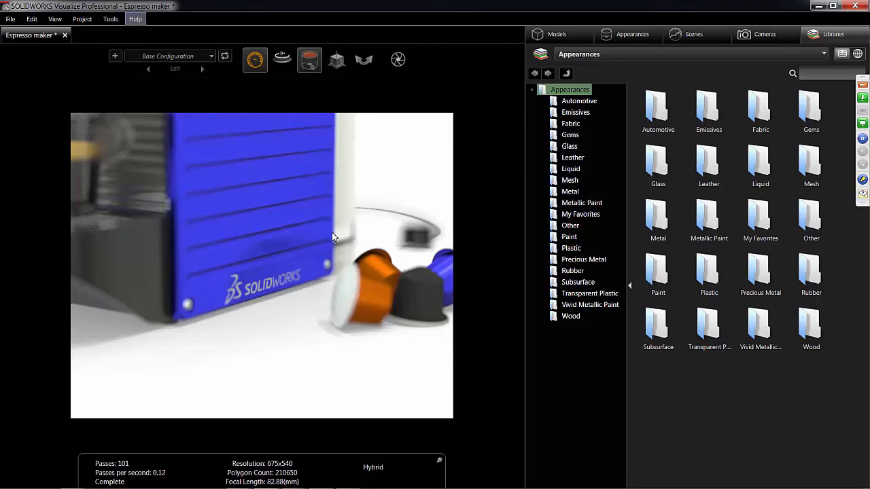
pyautogui.click(110, 19)
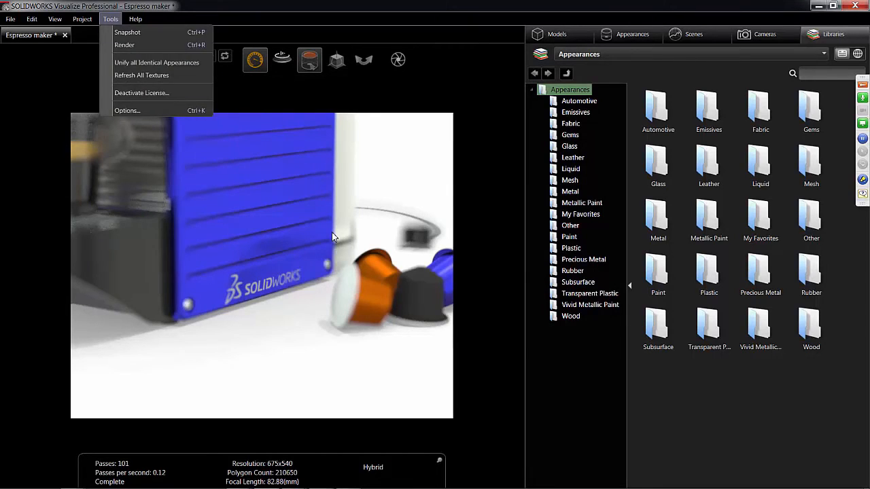
pyautogui.click(127, 110)
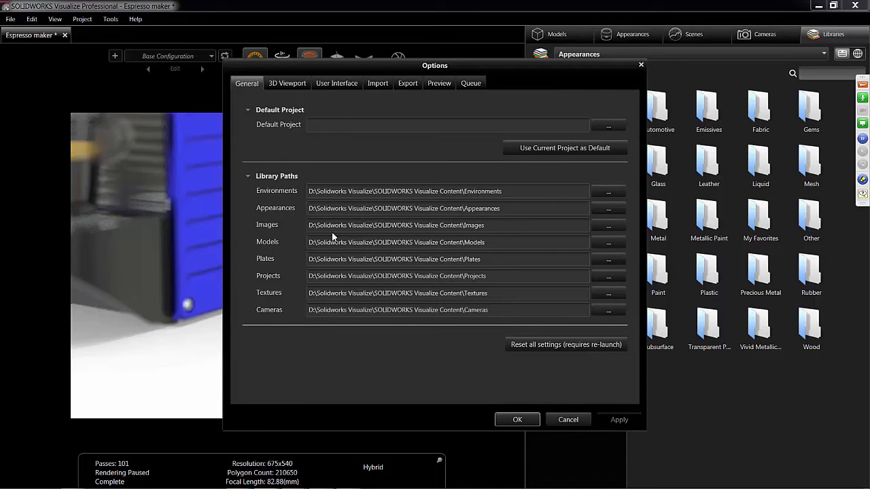
pyautogui.click(286, 84)
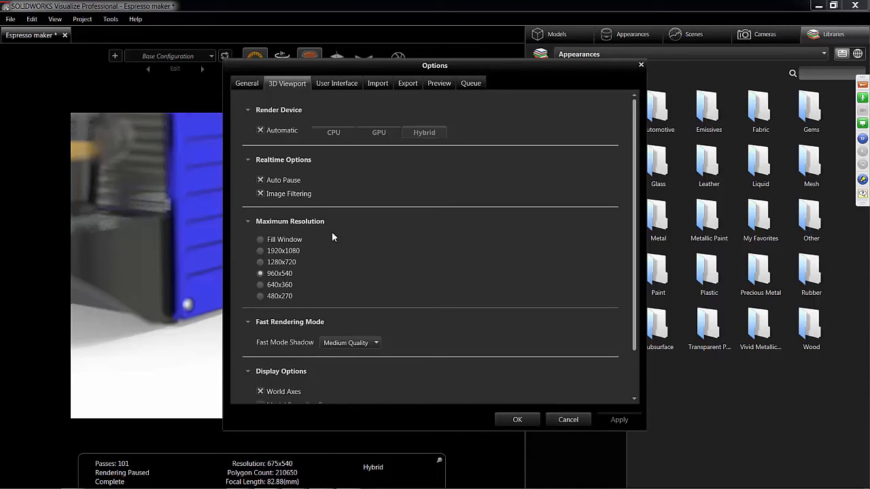
pyautogui.press('Escape')
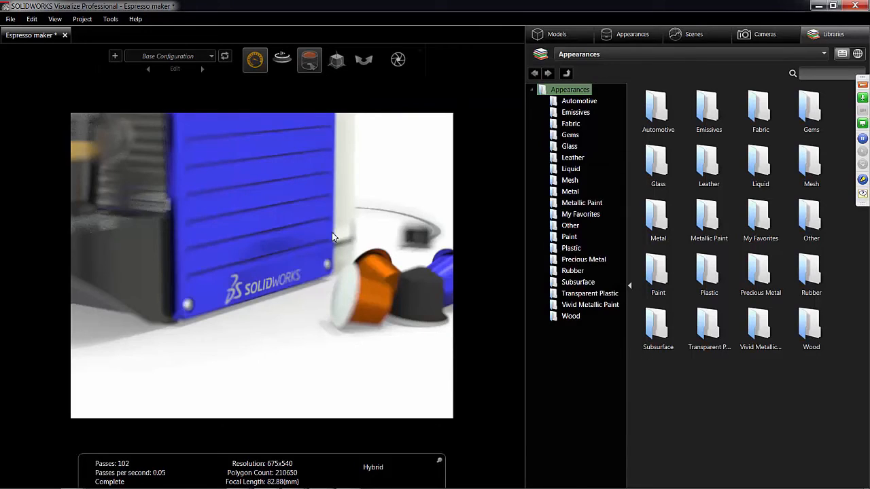
# - Disable depth of field on the Default Camera
pyautogui.moveTo(255, 60)
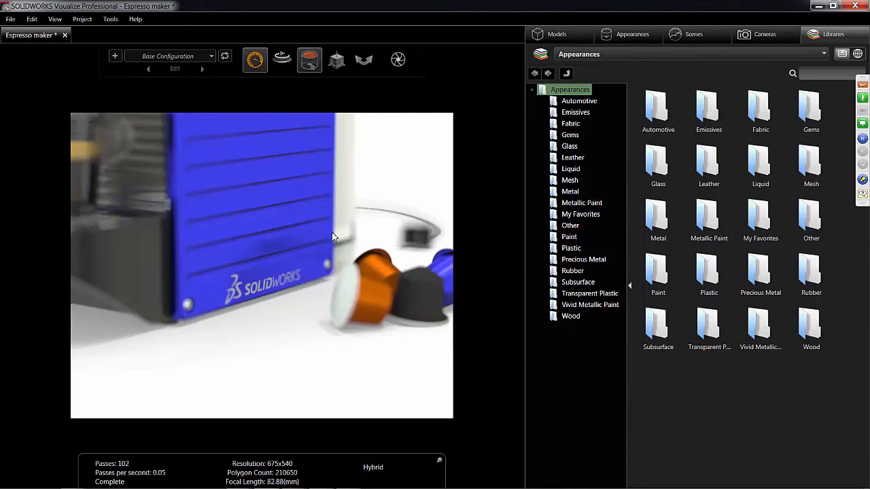
pyautogui.click(279, 84)
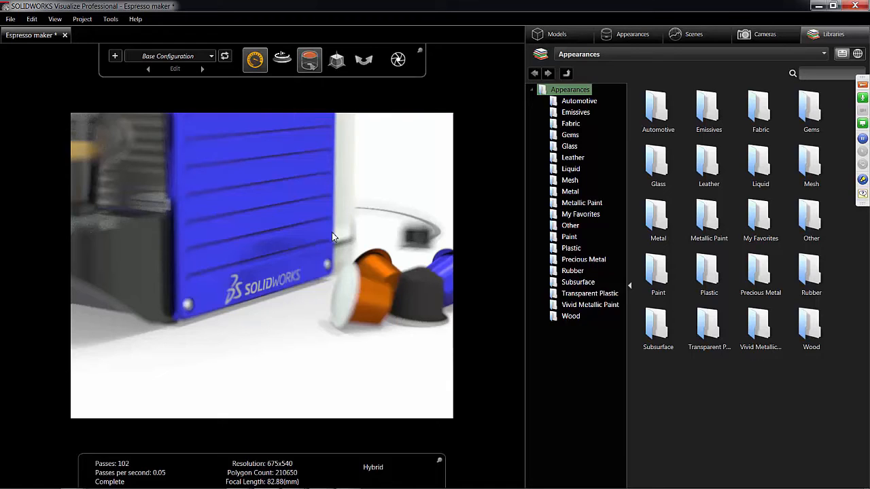
pyautogui.click(765, 34)
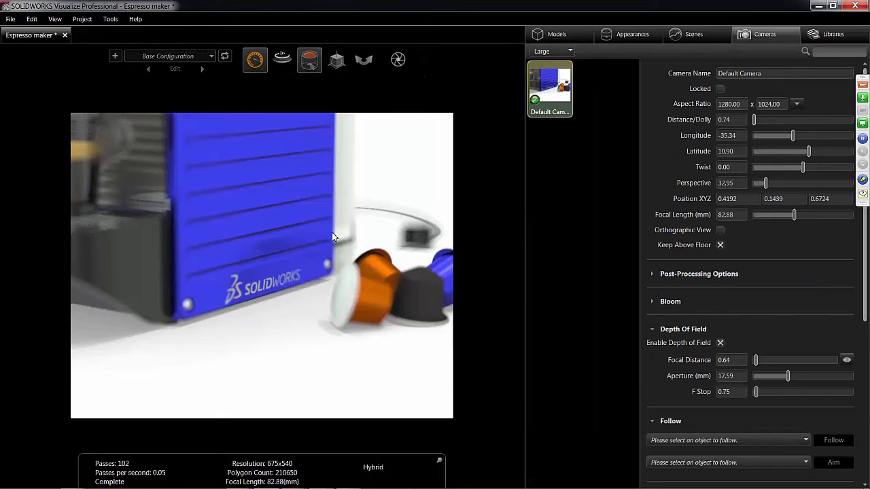
pyautogui.click(720, 343)
# - View the Steady, Blended and Downscaled viewport modes and orbit around the espresso maker to test the Downscaled mode
pyautogui.moveTo(255, 60)
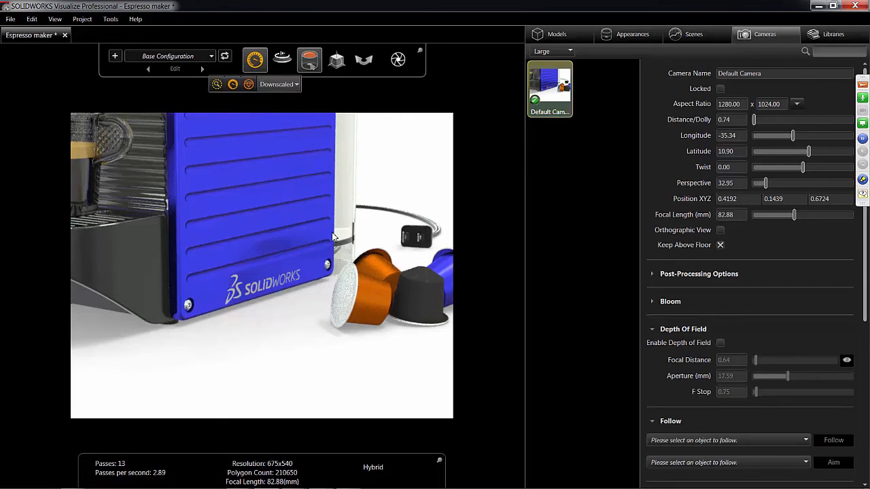
pyautogui.click(278, 84)
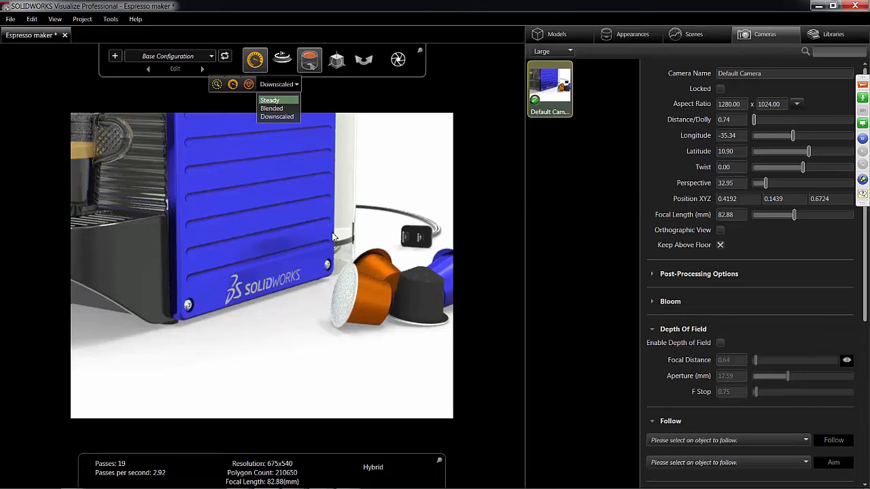
pyautogui.press('Down')
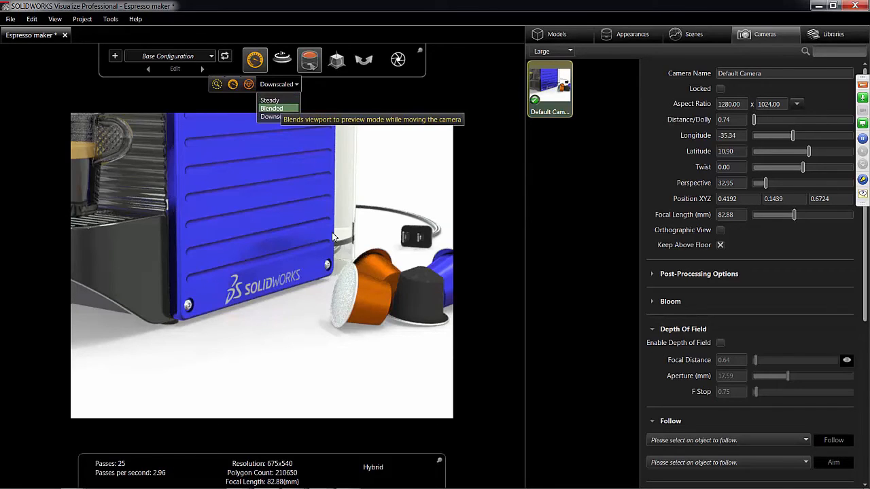
pyautogui.press('Escape')
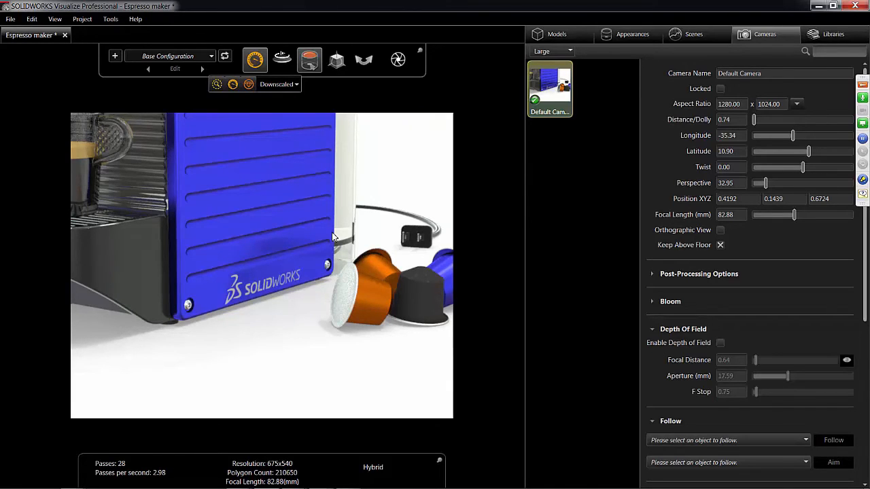
pyautogui.moveTo(333, 236)
pyautogui.keyDown('alt'); pyautogui.mouseDown()
pyautogui.moveTo(314, 246)
pyautogui.moveTo(343, 221)
pyautogui.moveTo(335, 241)
pyautogui.moveTo(337, 230)
pyautogui.mouseUp(); pyautogui.keyUp('alt')
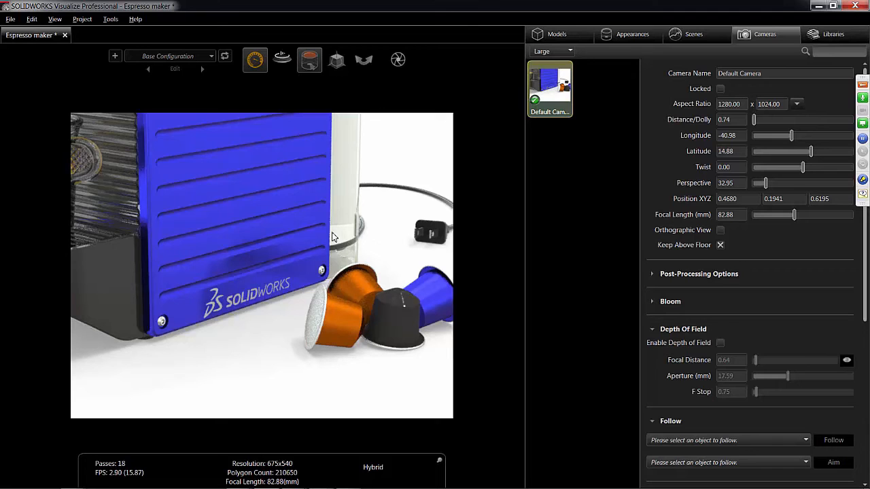
pyautogui.keyDown('alt'); pyautogui.moveTo(333, 236); pyautogui.dragTo(317, 245); pyautogui.keyUp('alt')
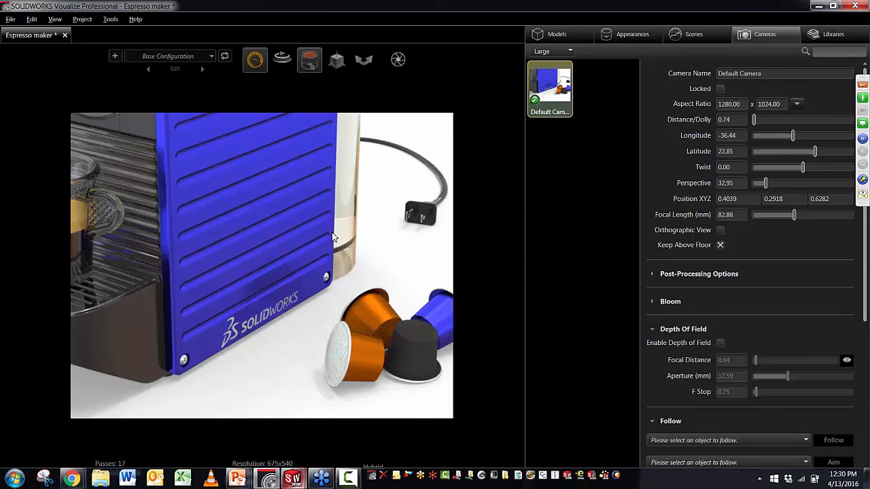
# - Switch to the PowerPoint slide show and advance the animation on the SOLIDWORKS Visualize – Packaging slide
pyautogui.press('super+8')
pyautogui.press('super+8')
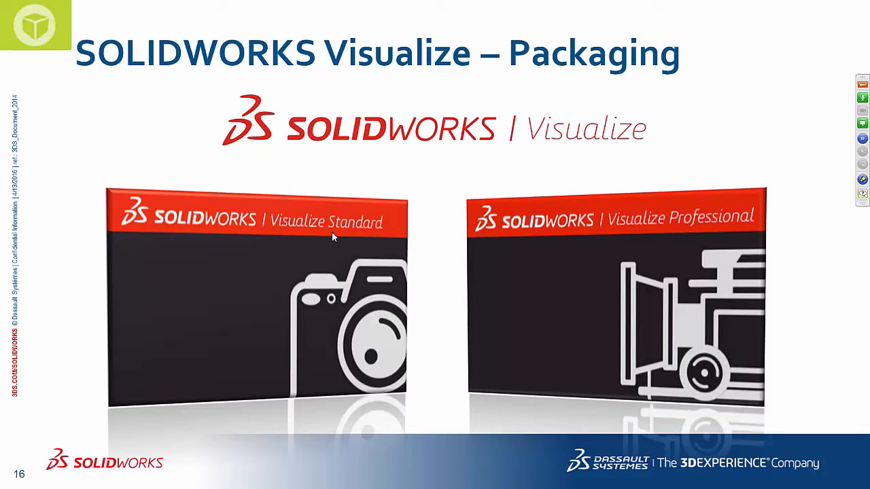
pyautogui.click(333, 236)
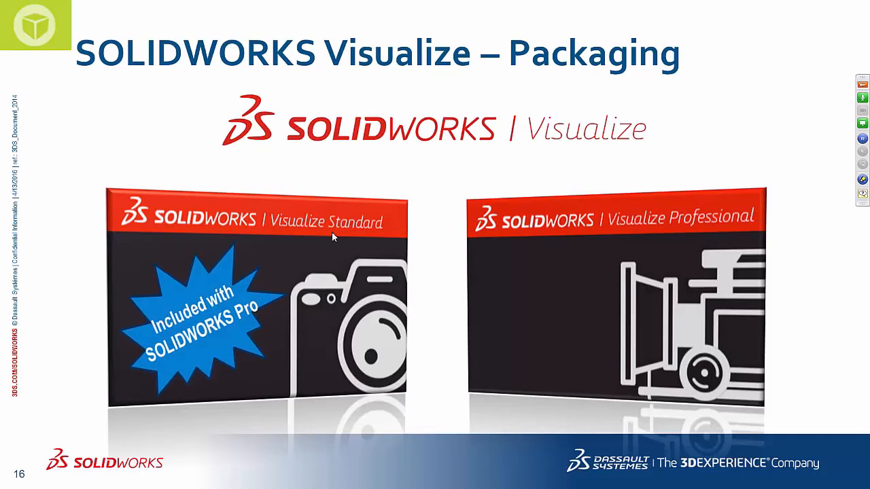